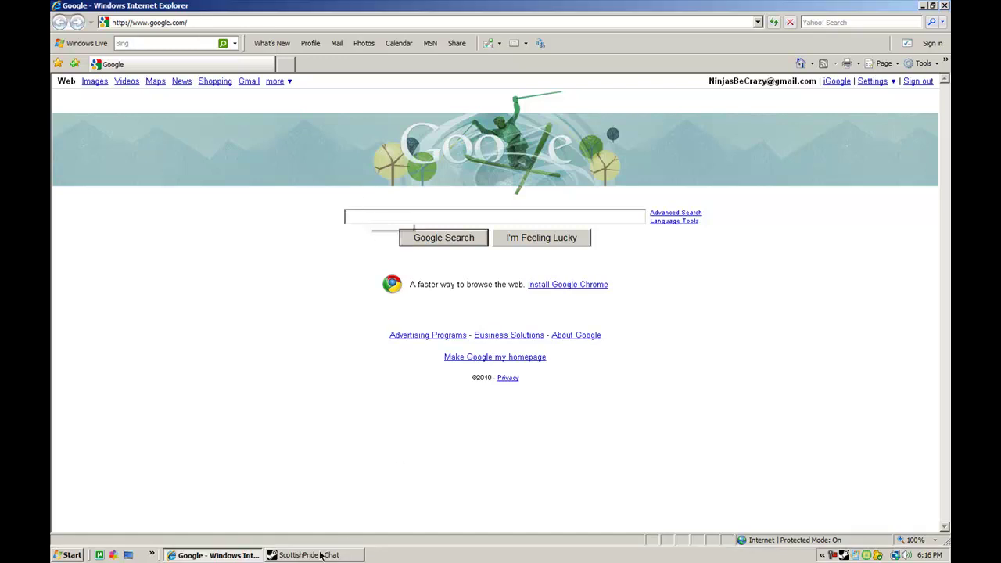
Search Google for 'sony creative software' using the autocomplete suggestion.
{"action": "left_click", "coordinate": [320, 554]}
{"action": "left_click", "coordinate": [321, 555]}
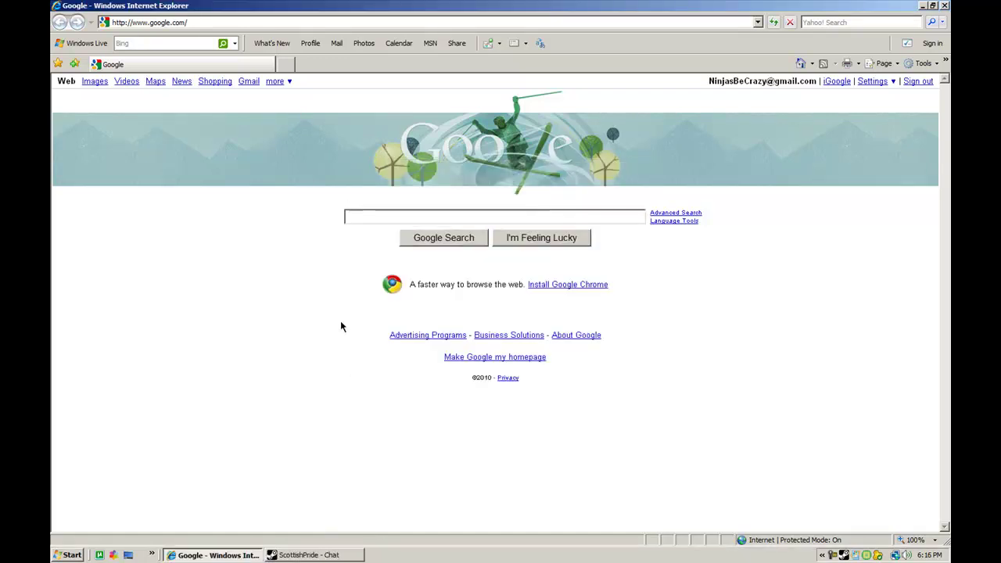
{"action": "left_click", "coordinate": [368, 218]}
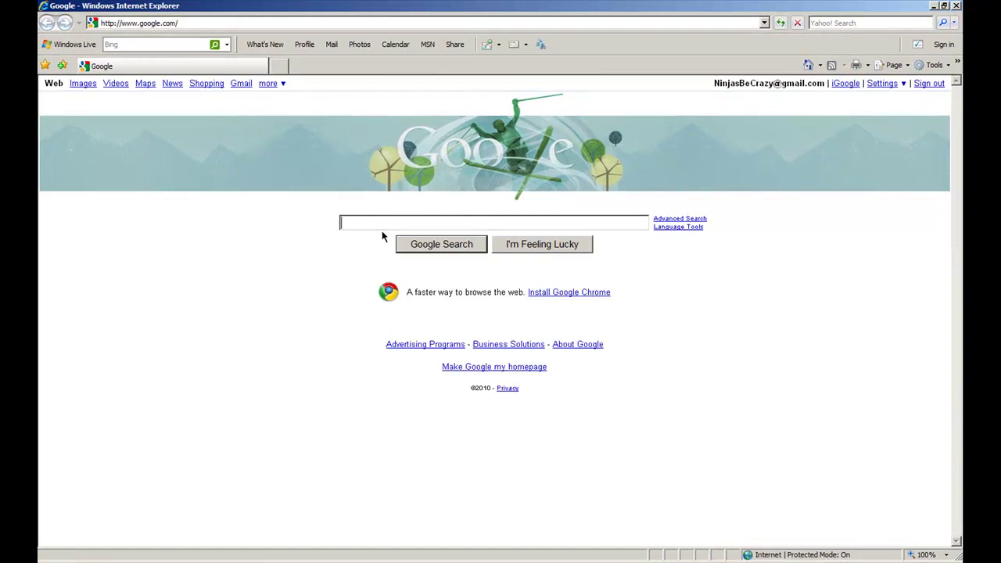
{"action": "type", "text": "sony"}
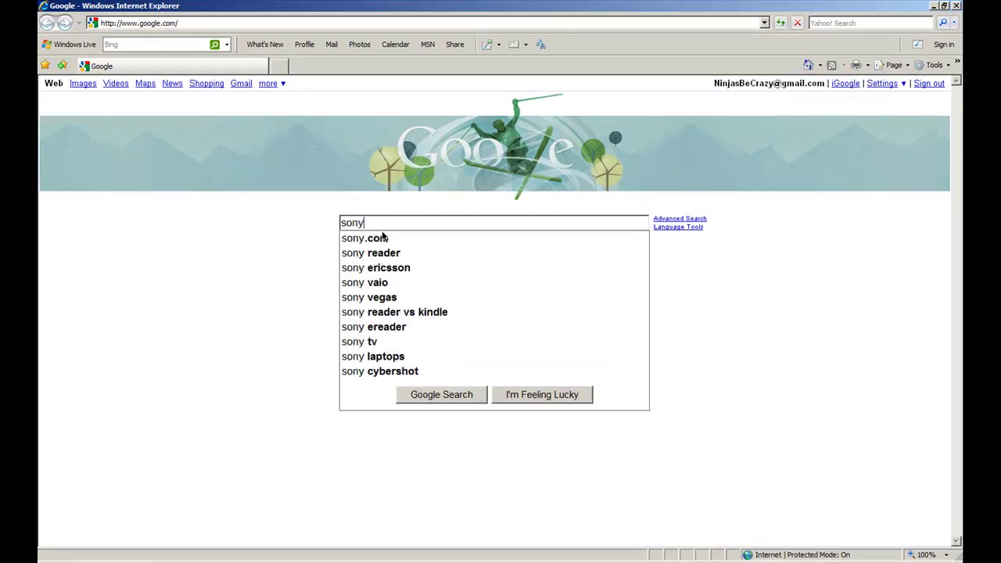
{"action": "type", "text": " cre"}
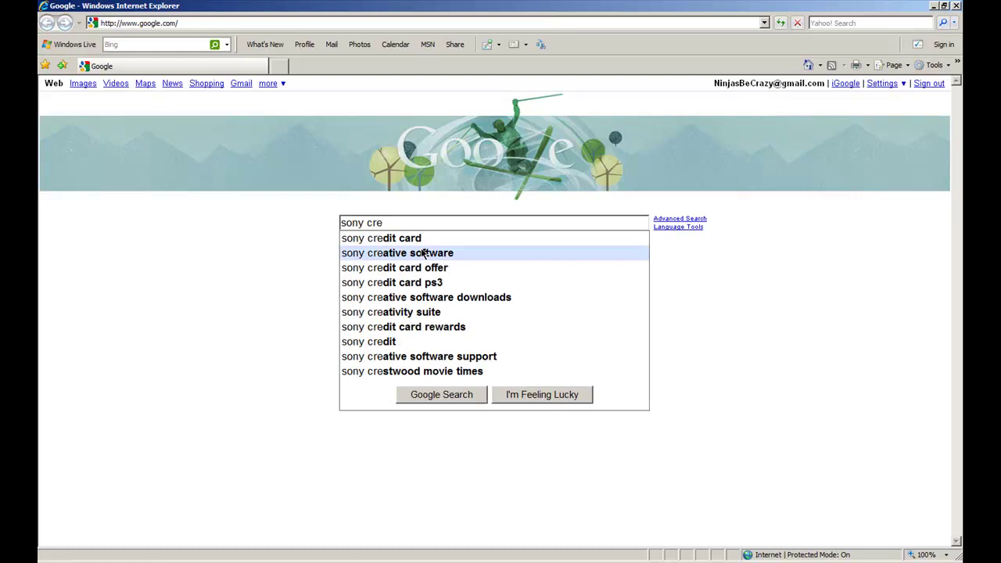
{"action": "left_click", "coordinate": [423, 255]}
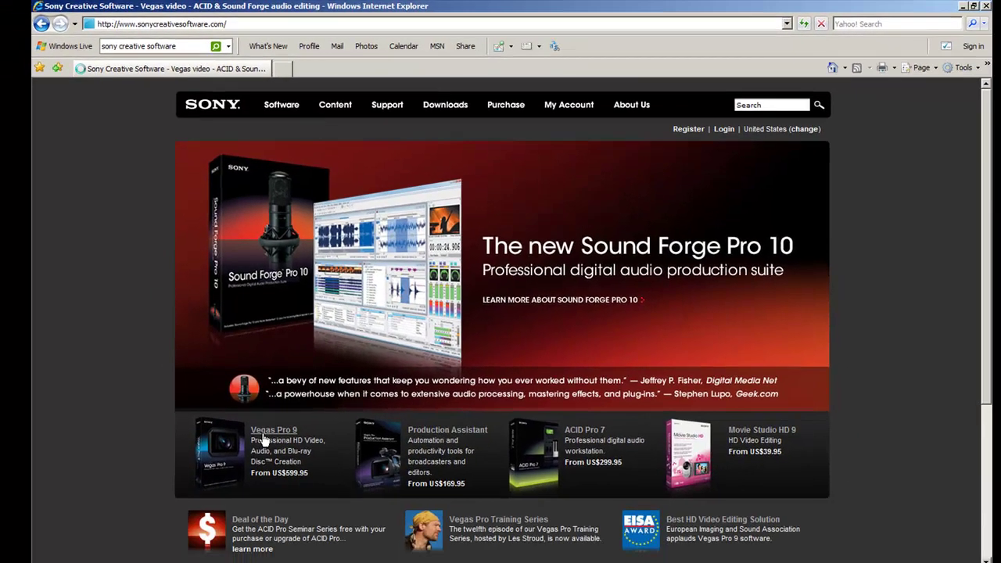
Open the Vegas Pro 9 free trial download page in a new tab.
{"action": "left_click", "coordinate": [271, 510]}
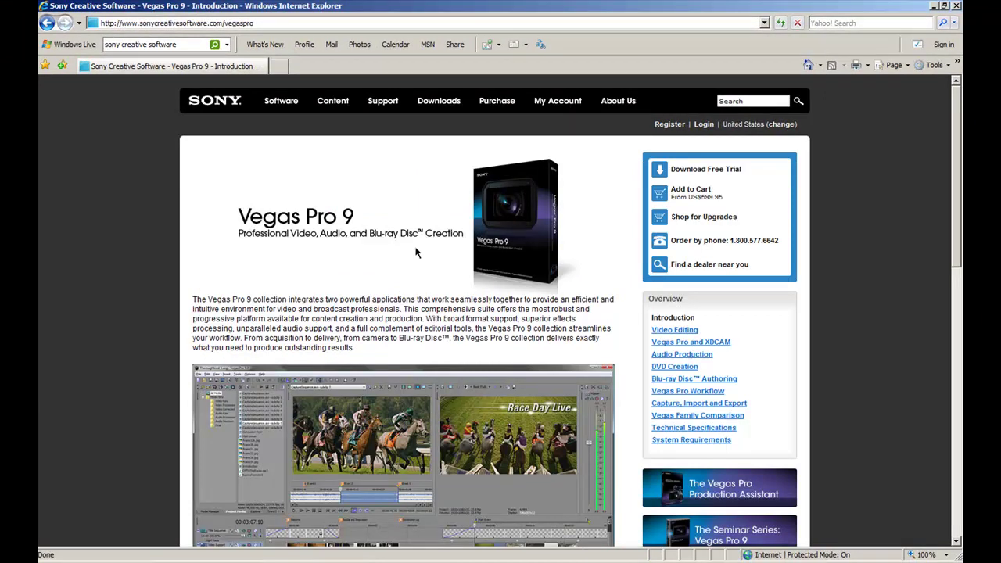
{"action": "right_click", "coordinate": [662, 170]}
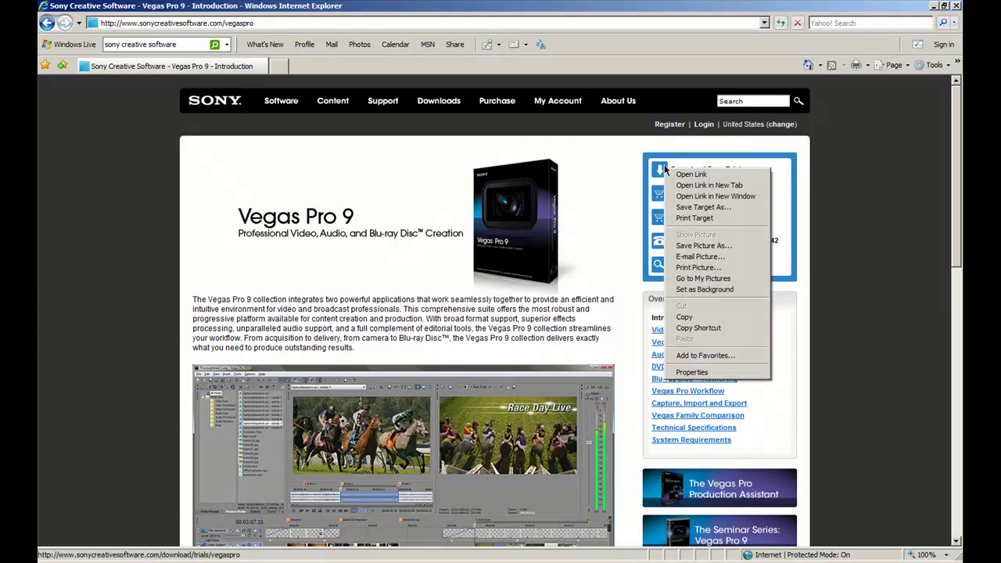
{"action": "left_click", "coordinate": [692, 183]}
{"action": "left_click", "coordinate": [261, 68]}
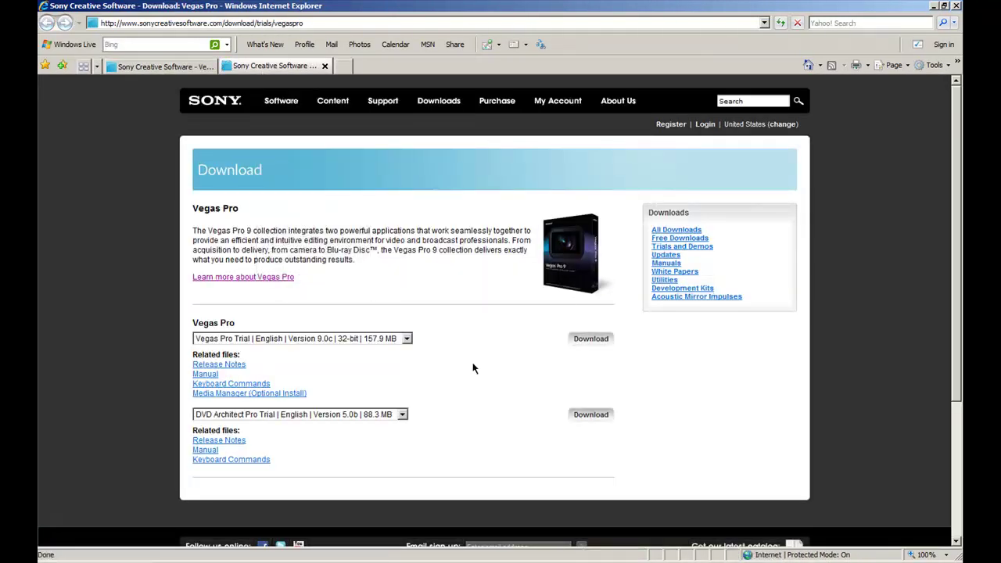
Choose the English 64-bit Vegas Pro 9.0c trial and start its download.
{"action": "left_click", "coordinate": [352, 342]}
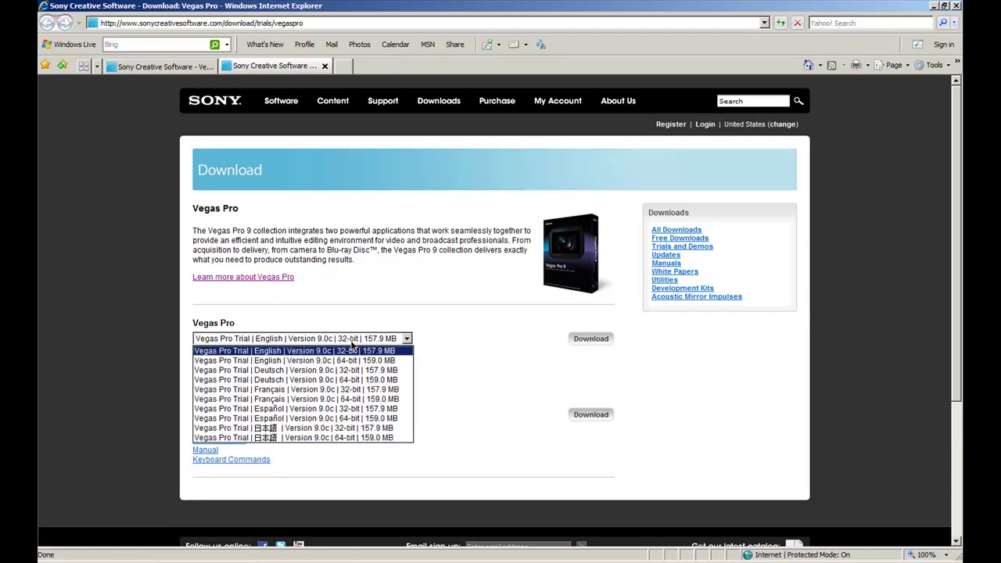
{"action": "left_click", "coordinate": [379, 361]}
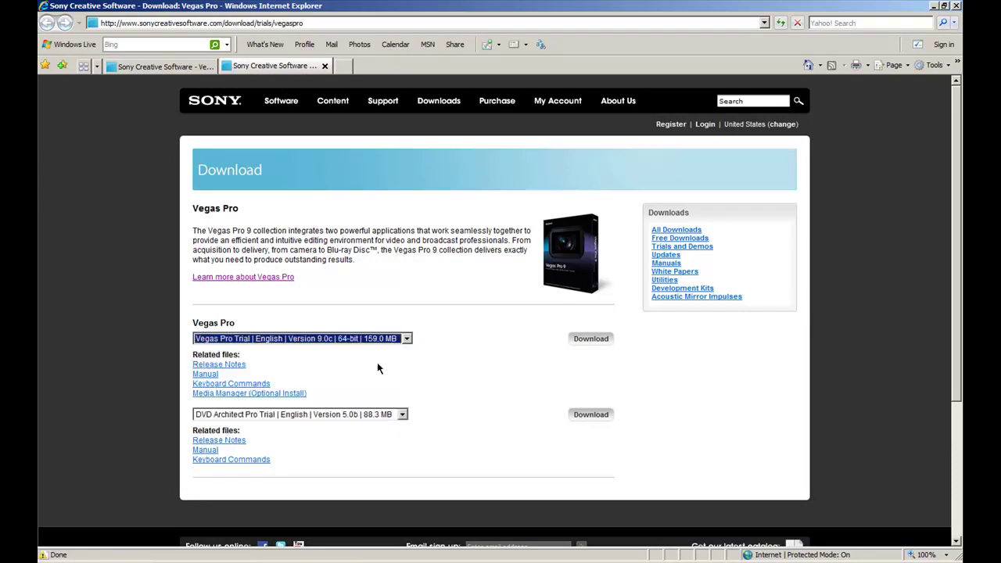
{"action": "left_click", "coordinate": [591, 341]}
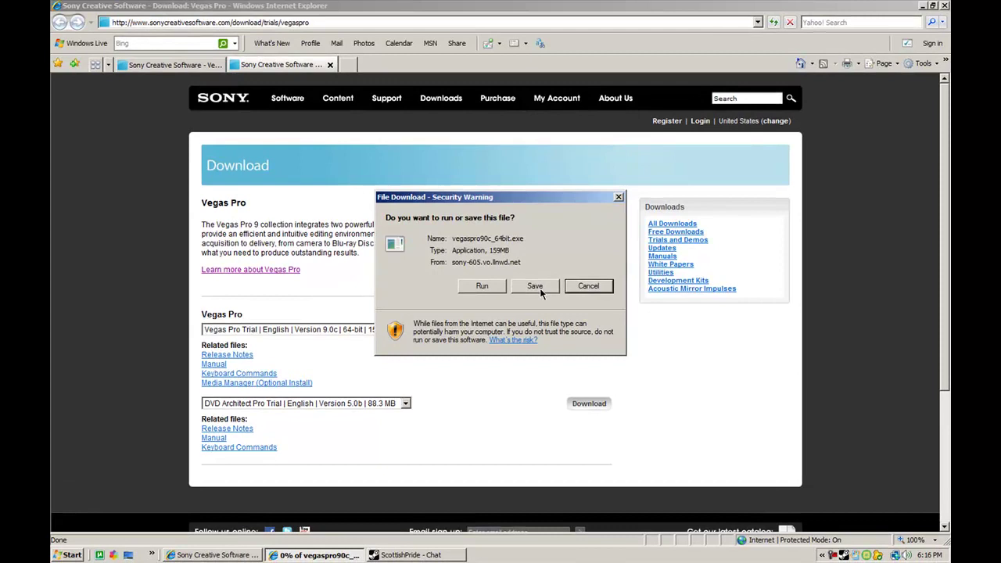
Save vegaspro90c_64bit.exe to Downloads, replacing the old copy, then open the Sony478091.rar MediaFire page.
{"action": "left_click", "coordinate": [537, 287]}
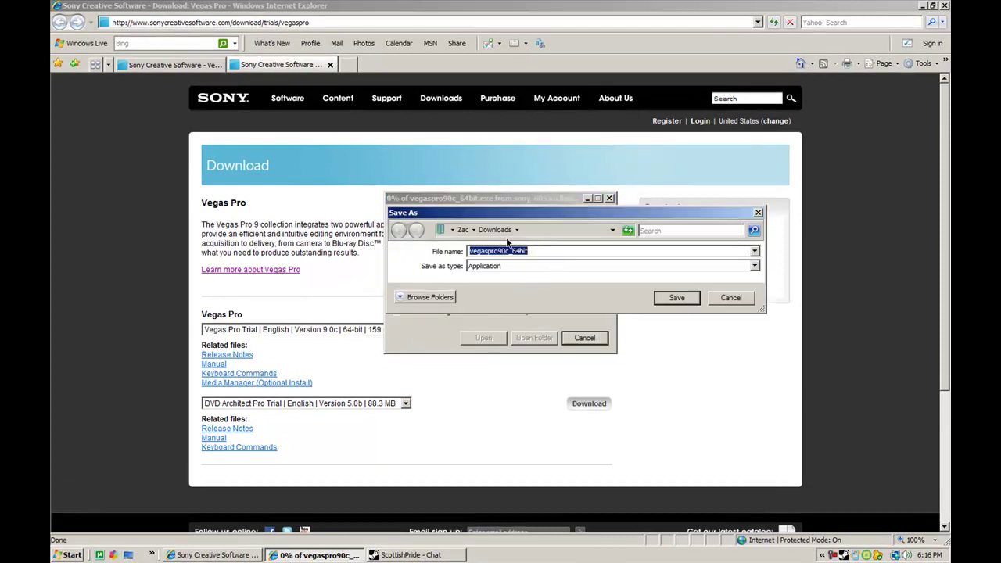
{"action": "left_click", "coordinate": [665, 297]}
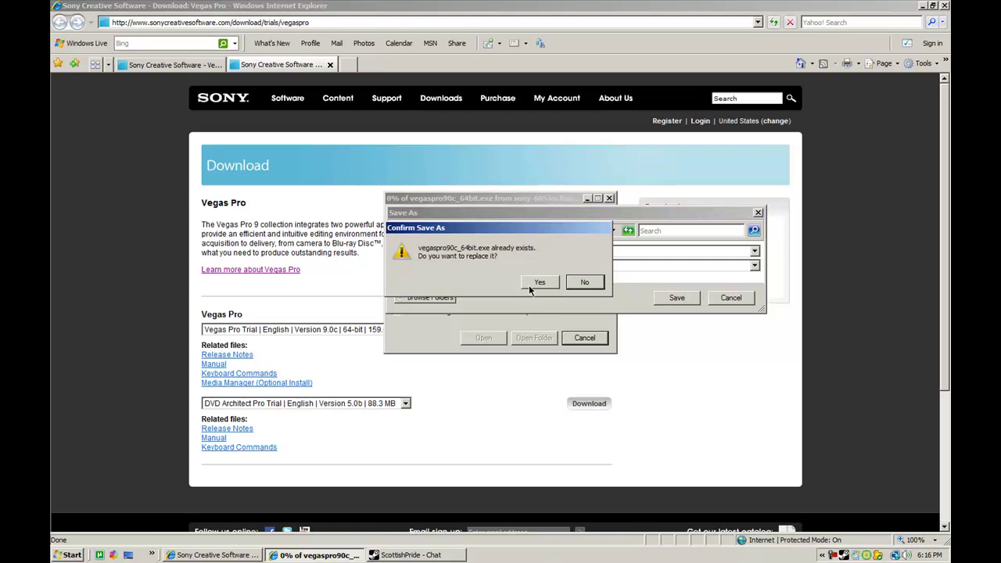
{"action": "left_click", "coordinate": [532, 285]}
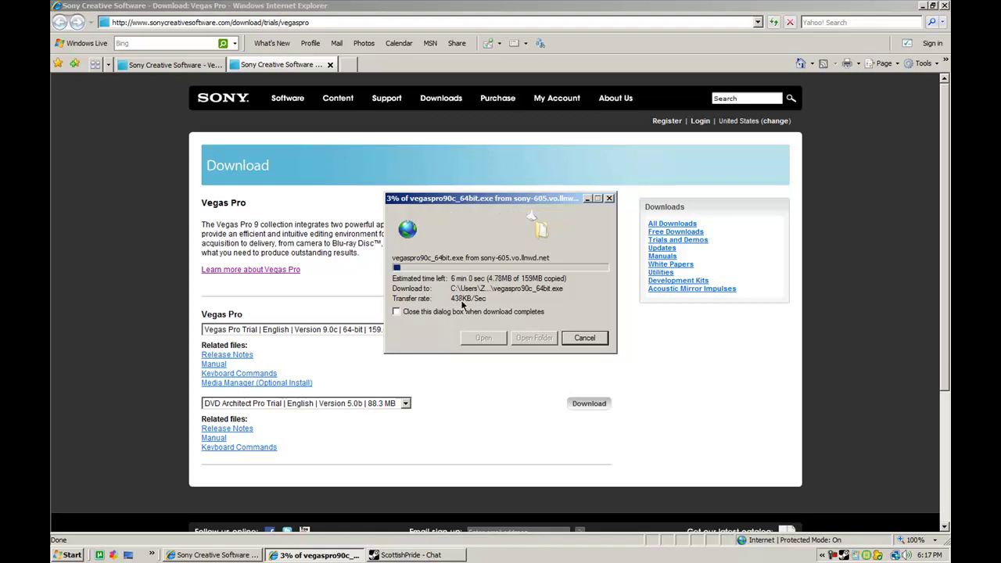
{"action": "left_click", "coordinate": [832, 556]}
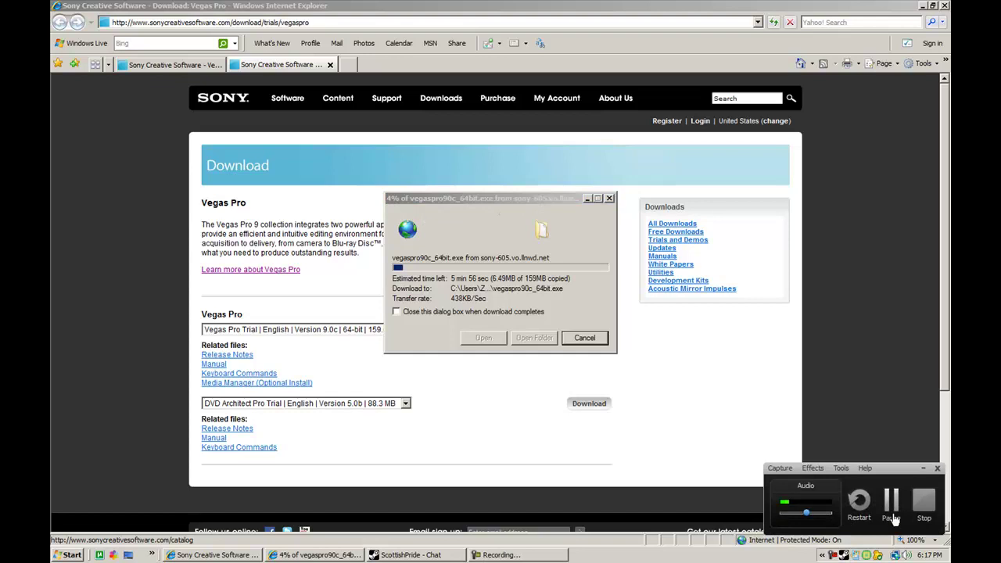
{"action": "left_click", "coordinate": [900, 503]}
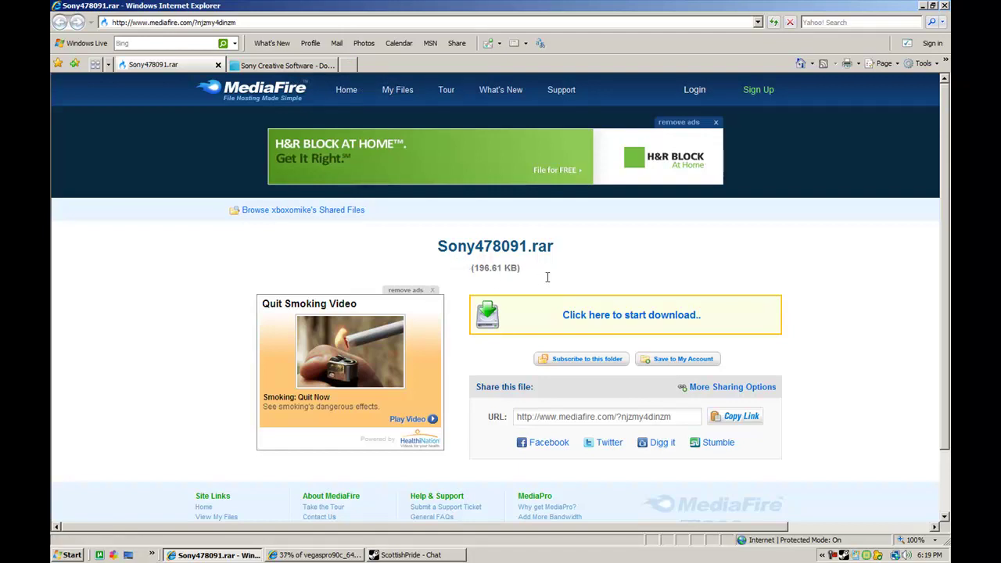
Return to the MediaFire tab and start the Sony478091.rar download.
{"action": "left_click", "coordinate": [291, 67]}
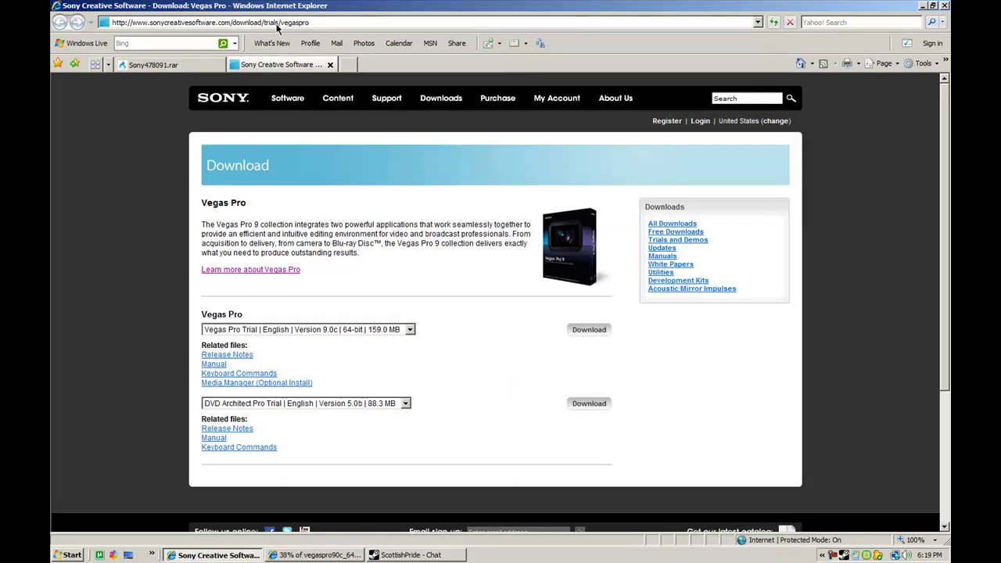
{"action": "left_click", "coordinate": [200, 67]}
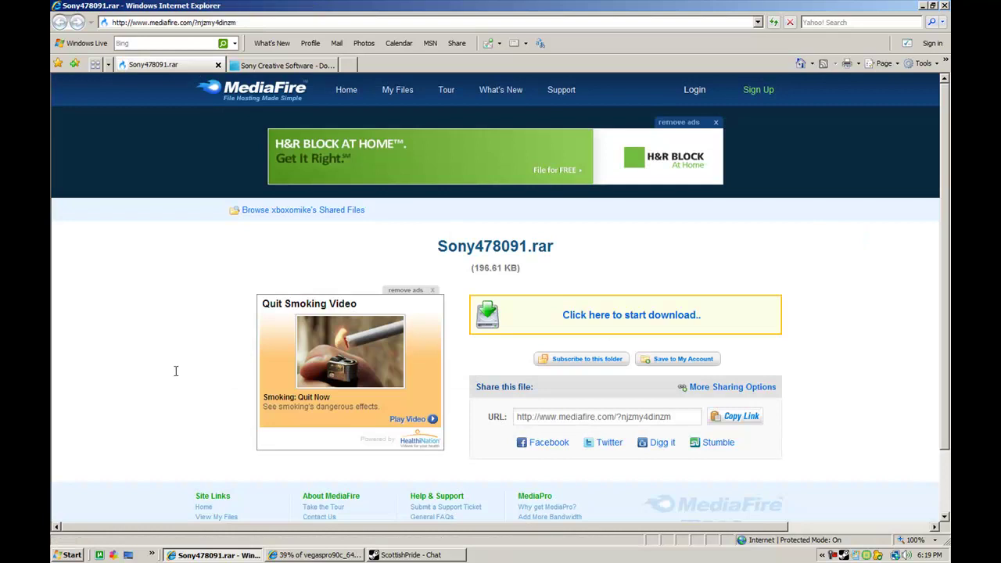
{"action": "left_click", "coordinate": [148, 21]}
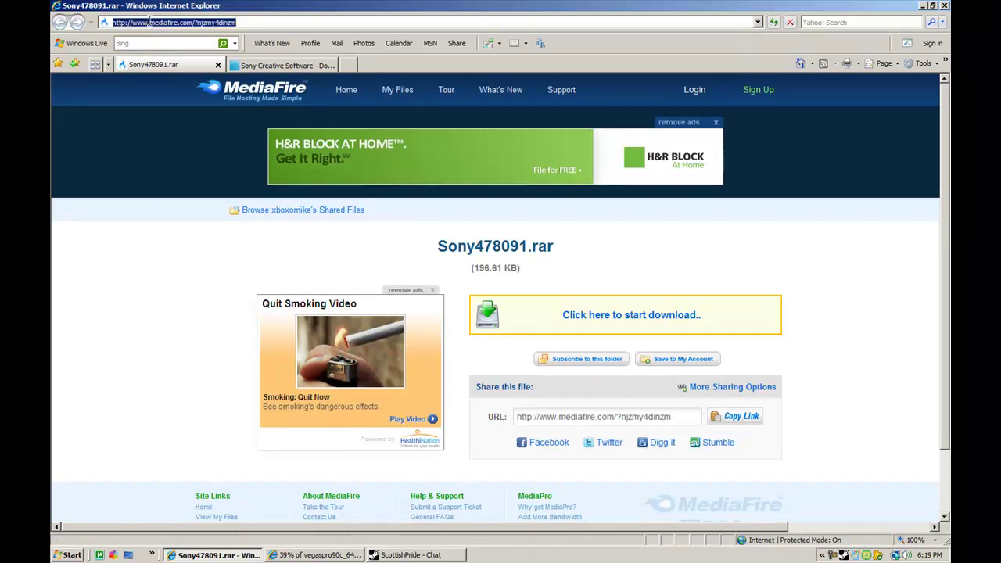
{"action": "left_click", "coordinate": [143, 272]}
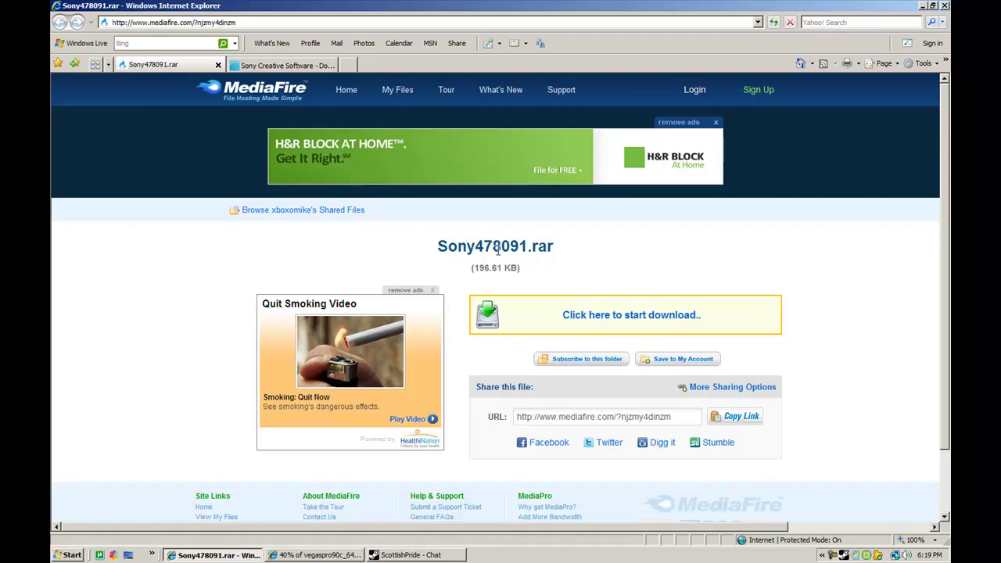
{"action": "left_click_drag", "start_coordinate": [431, 243], "coordinate": [561, 248]}
{"action": "left_click", "coordinate": [593, 273]}
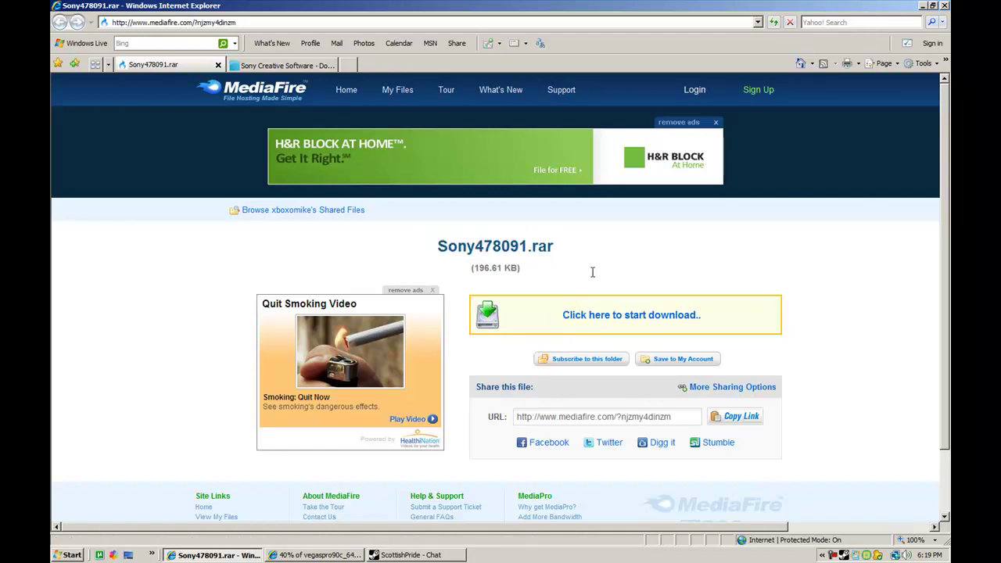
{"action": "left_click", "coordinate": [592, 314]}
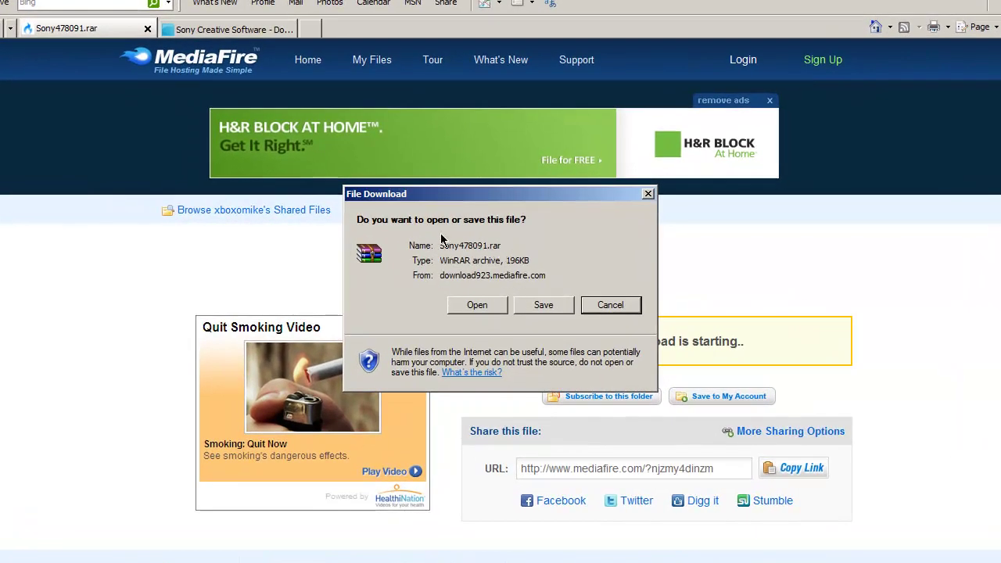
Open Sony478091.rar in WinRAR and dismiss the license reminder.
{"action": "left_click", "coordinate": [473, 305]}
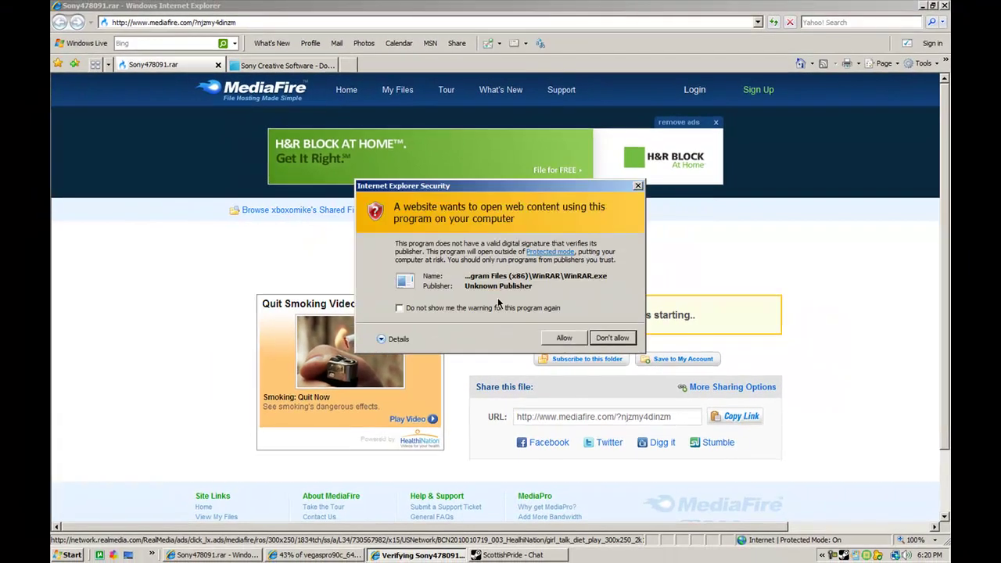
{"action": "left_click", "coordinate": [564, 337]}
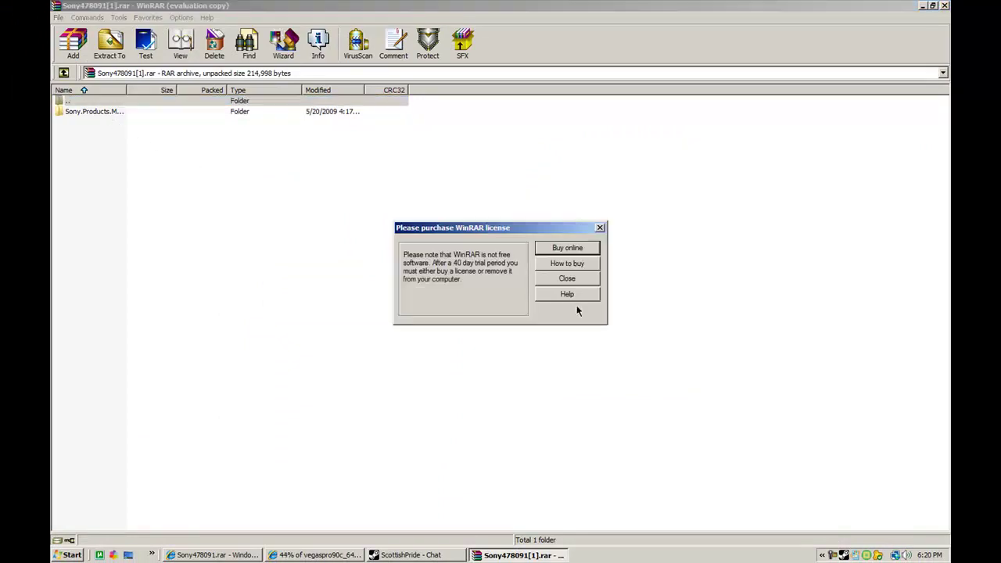
{"action": "left_click", "coordinate": [576, 279]}
Minimize WinRAR, the browser, the download window and the chat window to clear the desktop.
{"action": "left_click", "coordinate": [921, 6]}
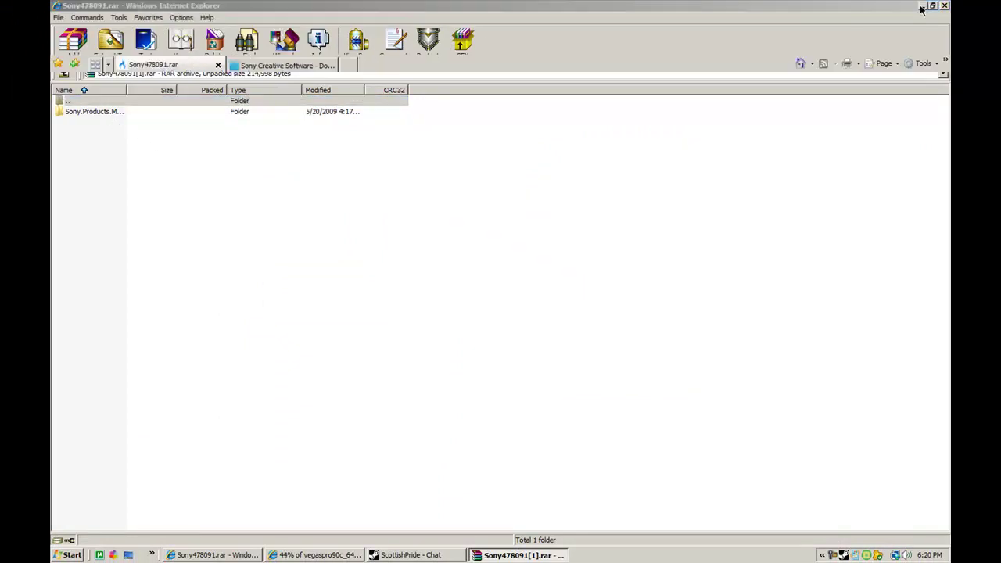
{"action": "left_click", "coordinate": [922, 7]}
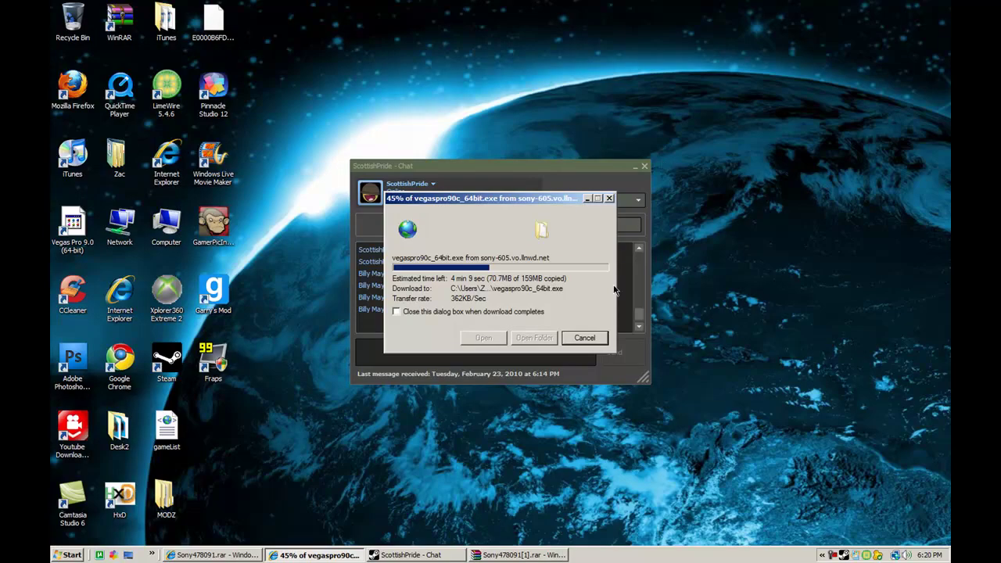
{"action": "left_click", "coordinate": [587, 199]}
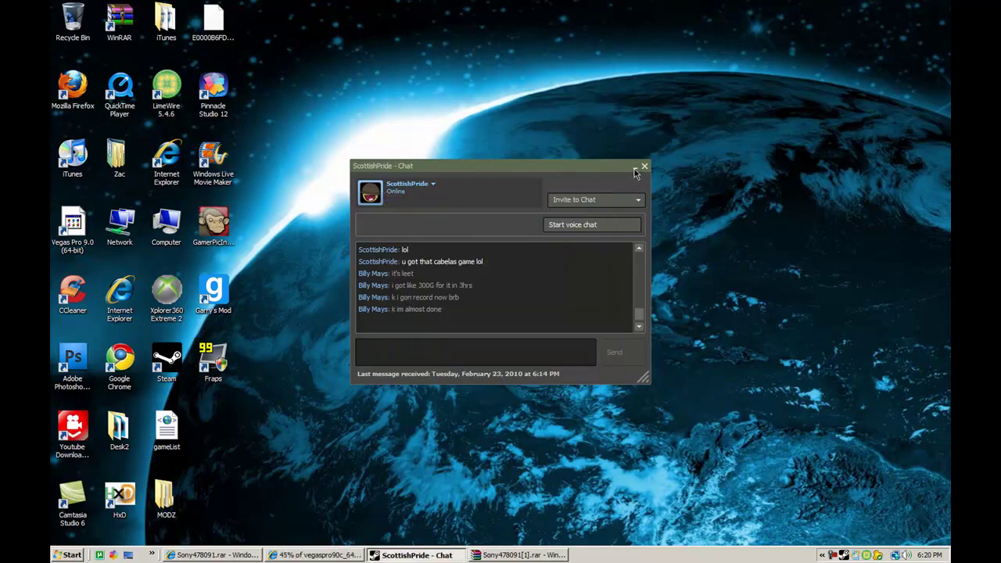
{"action": "left_click", "coordinate": [636, 172]}
Create a desktop folder named Keygen and move it to the desktop centre.
{"action": "right_click", "coordinate": [453, 169]}
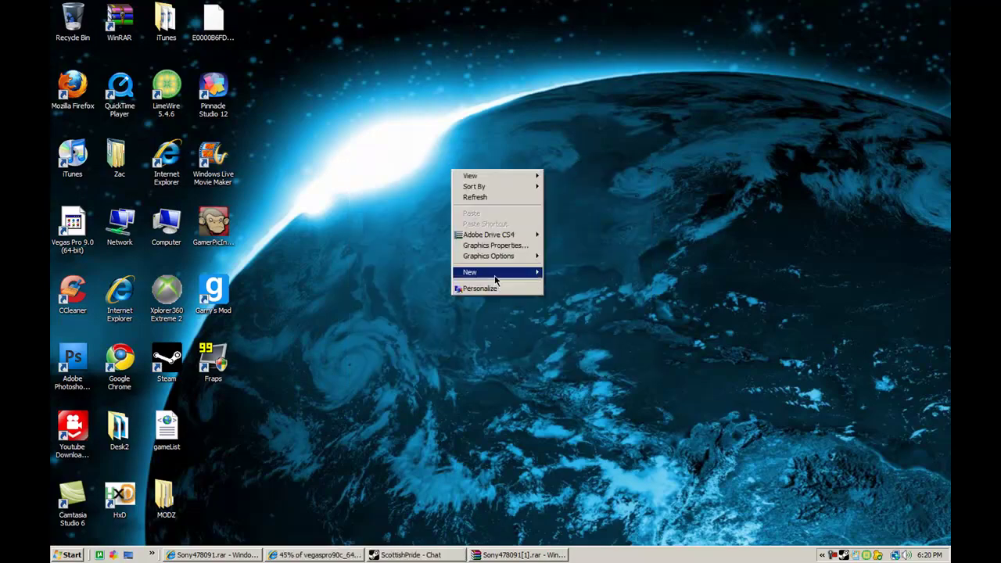
{"action": "mouse_move", "coordinate": [496, 273]}
{"action": "left_click", "coordinate": [555, 273]}
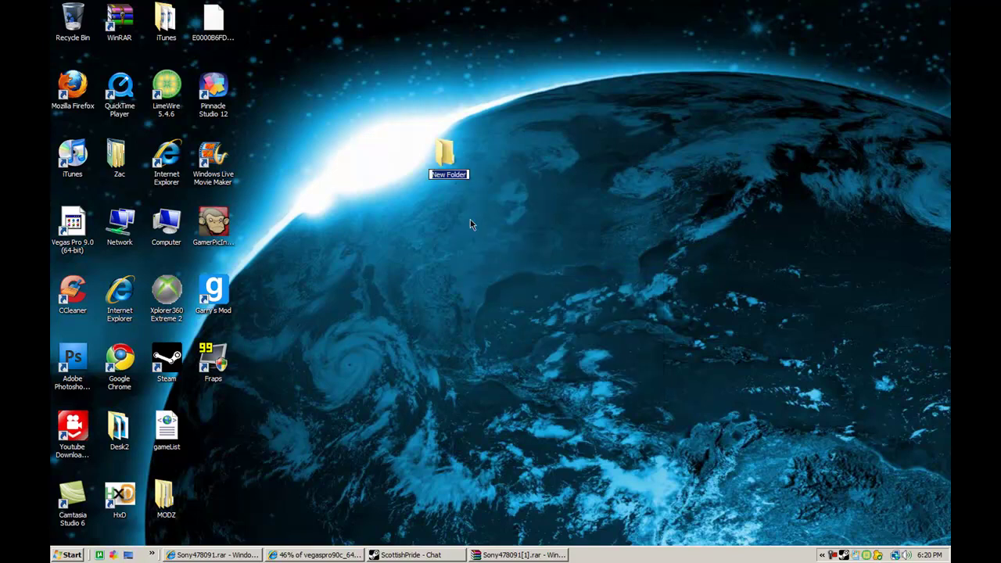
{"action": "type", "text": "Ke"}
{"action": "type", "text": "ygen"}
{"action": "key", "text": "Return"}
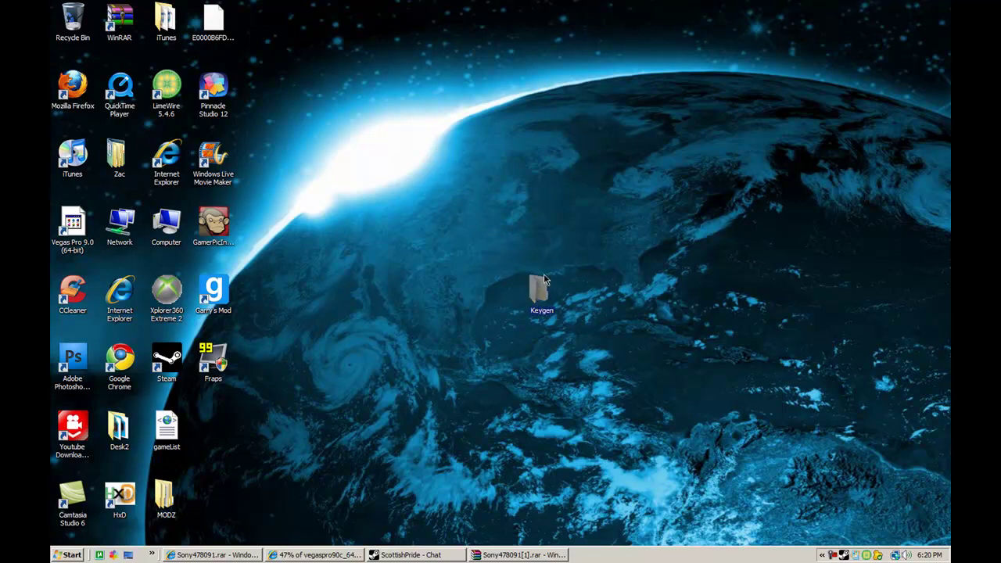
{"action": "left_click_drag", "start_coordinate": [452, 162], "coordinate": [546, 298]}
Extract the archive into the desktop Keygen folder, close WinRAR, and open Keygen.
{"action": "left_click", "coordinate": [481, 557]}
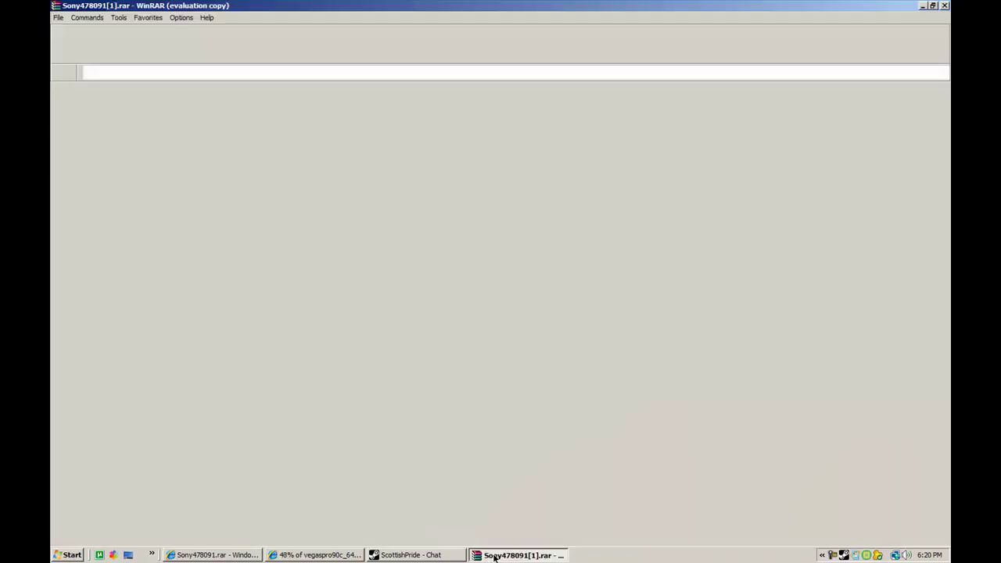
{"action": "left_click", "coordinate": [125, 48]}
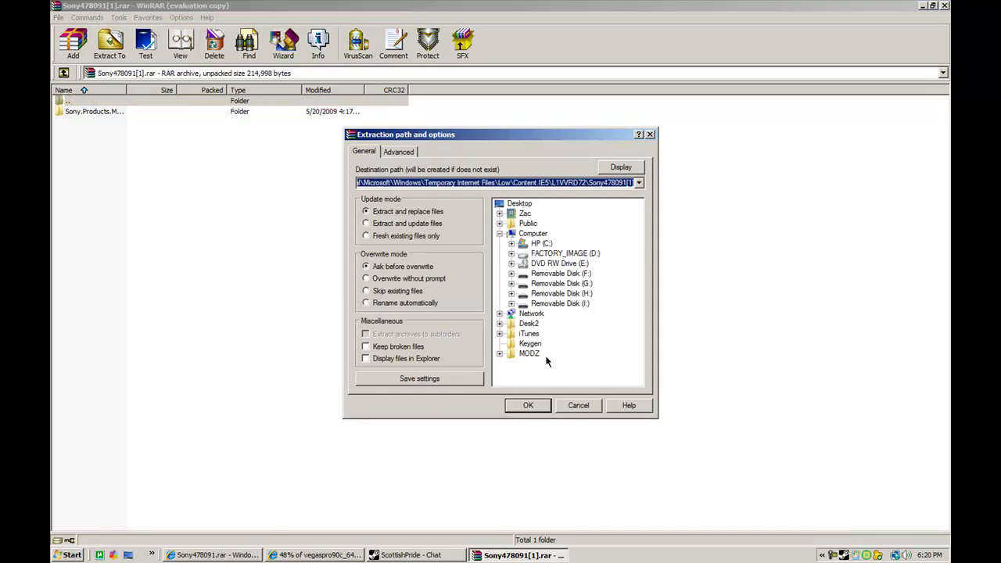
{"action": "left_click", "coordinate": [531, 344]}
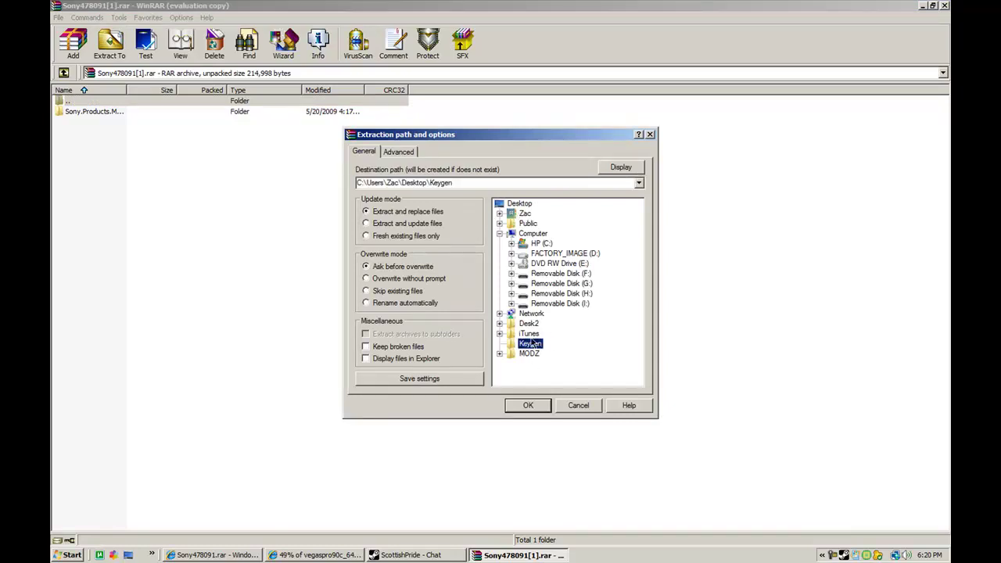
{"action": "left_click", "coordinate": [528, 407]}
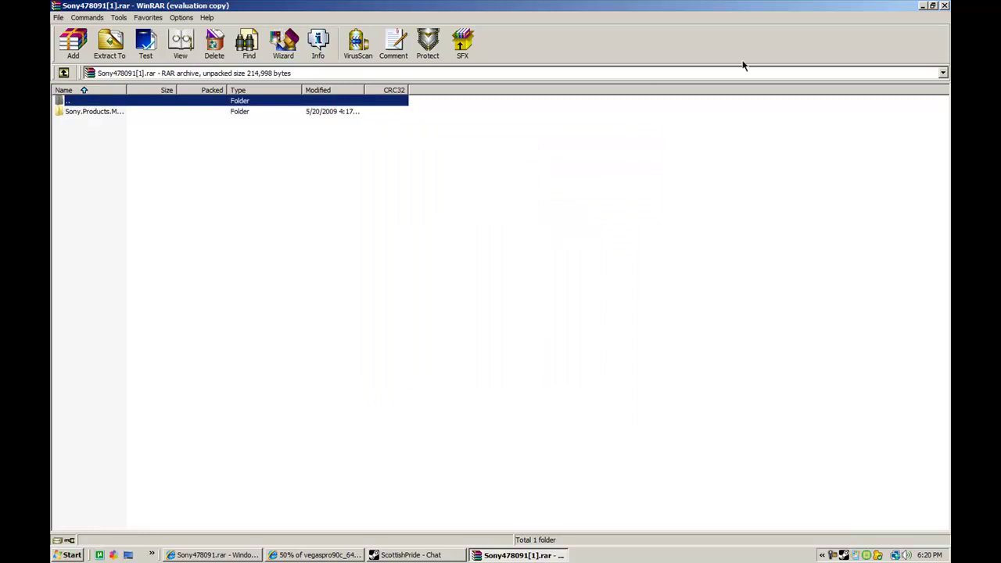
{"action": "left_click", "coordinate": [945, 6]}
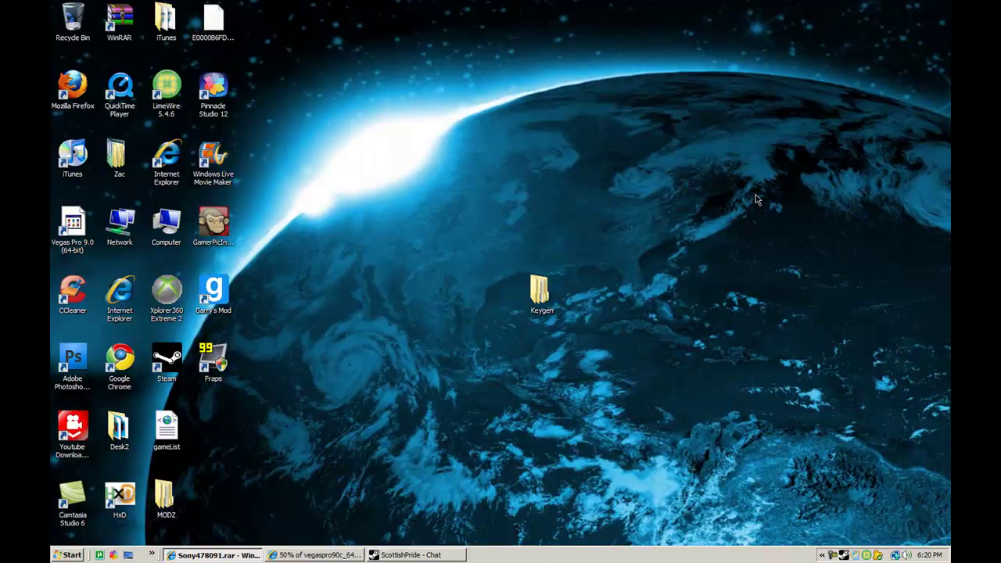
{"action": "double_click", "coordinate": [541, 294]}
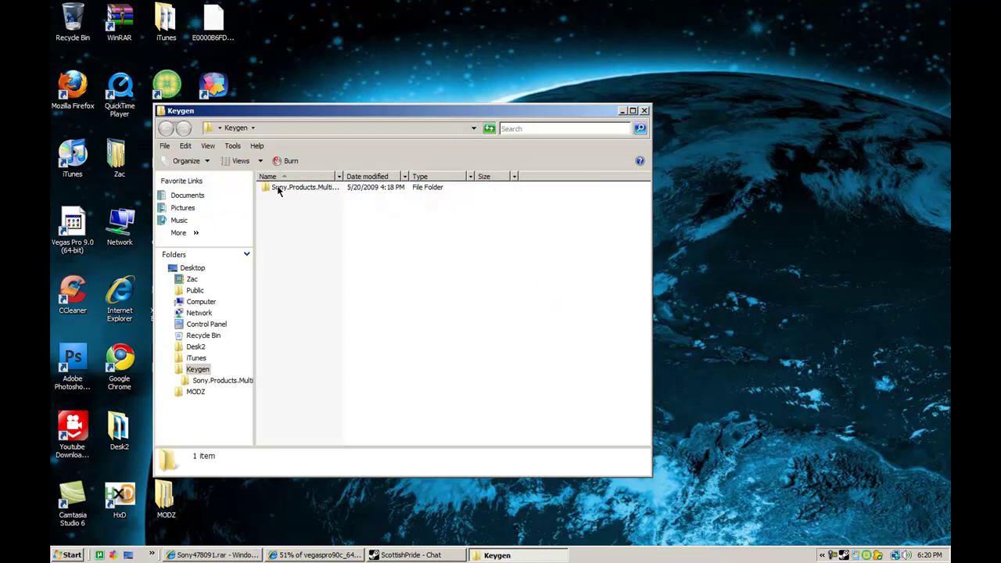
Open the Sony.Products.Multikeygen folder and view the Keygen application's menu.
{"action": "double_click", "coordinate": [278, 189]}
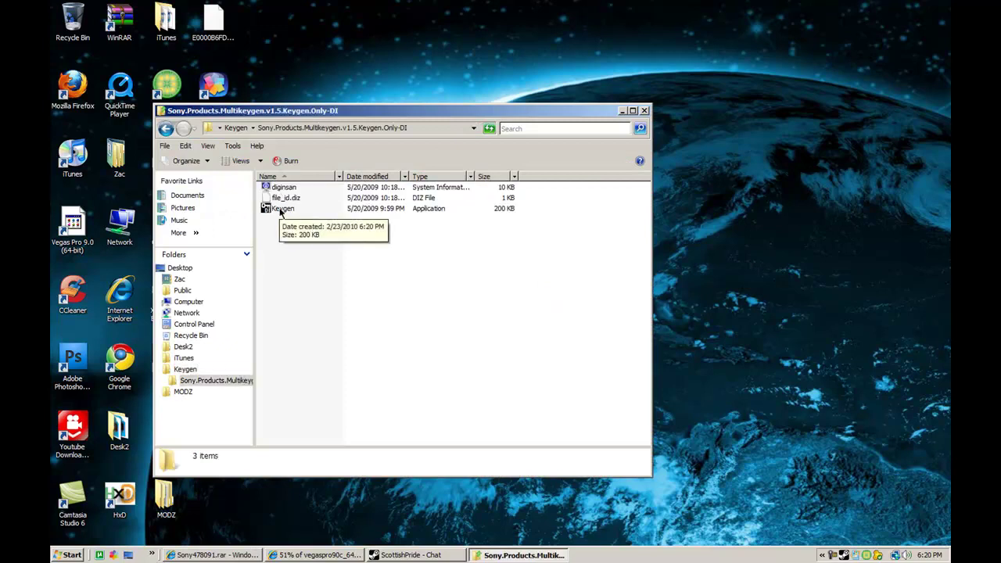
{"action": "left_click", "coordinate": [280, 209]}
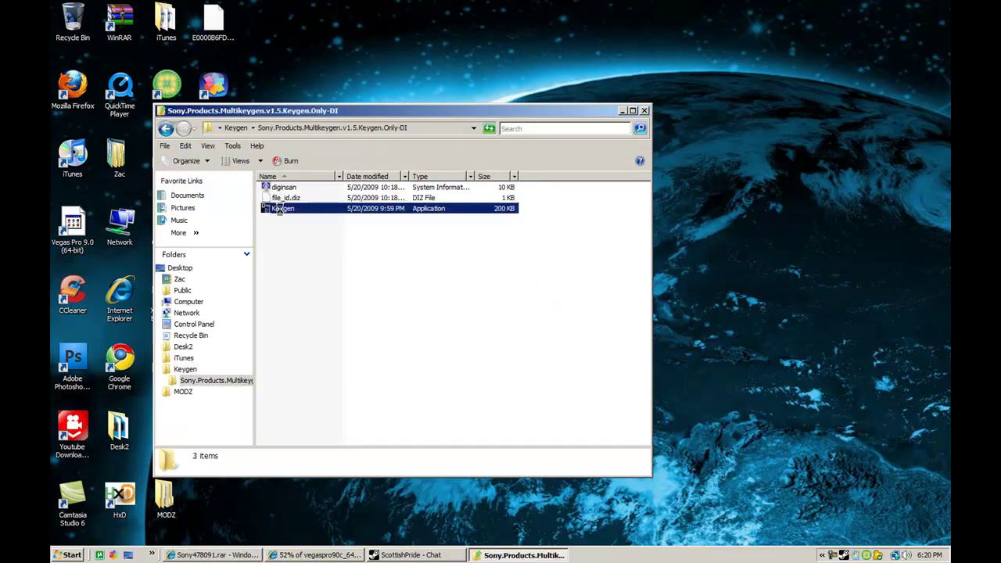
{"action": "right_click", "coordinate": [281, 210]}
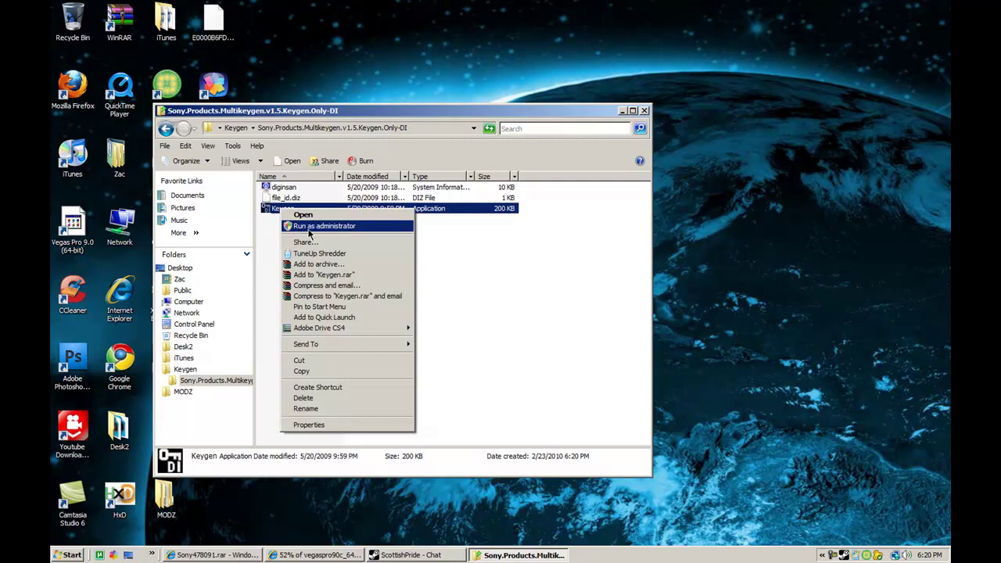
{"action": "left_click", "coordinate": [455, 260]}
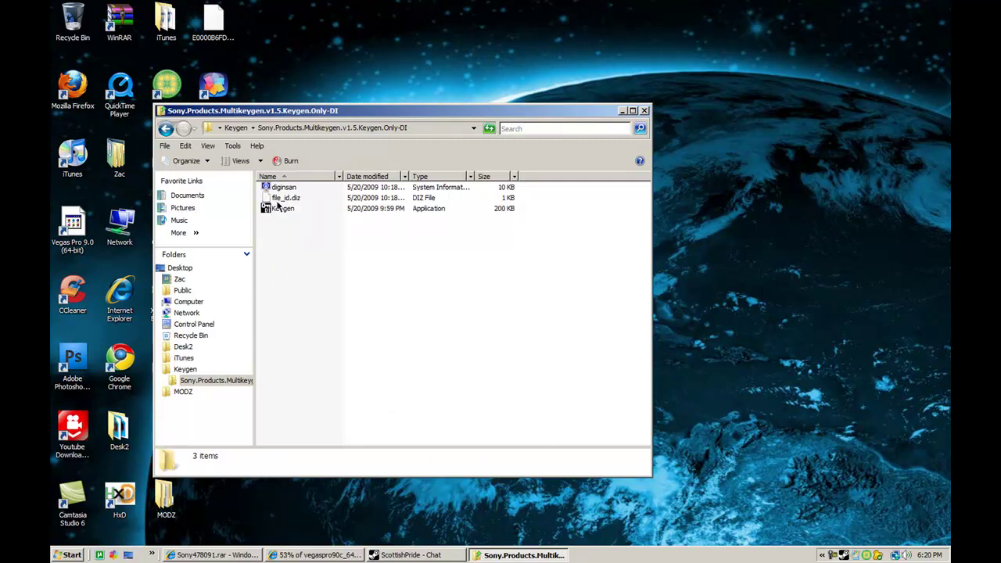
Work with taskbar windows while the 159 MB Vegas Pro installer finishes downloading.
{"action": "right_click", "coordinate": [843, 556]}
{"action": "left_click", "coordinate": [795, 499]}
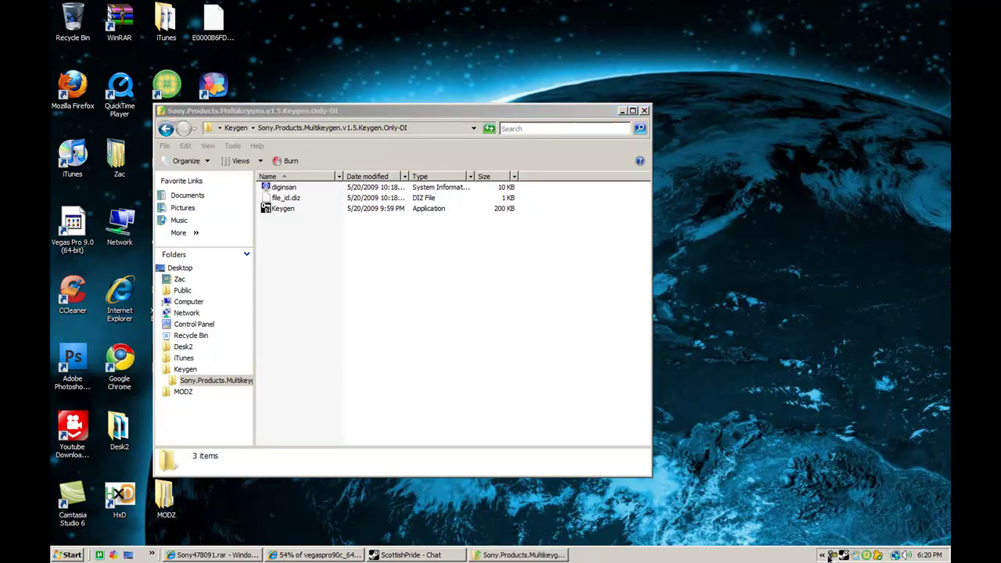
{"action": "left_click", "coordinate": [830, 556]}
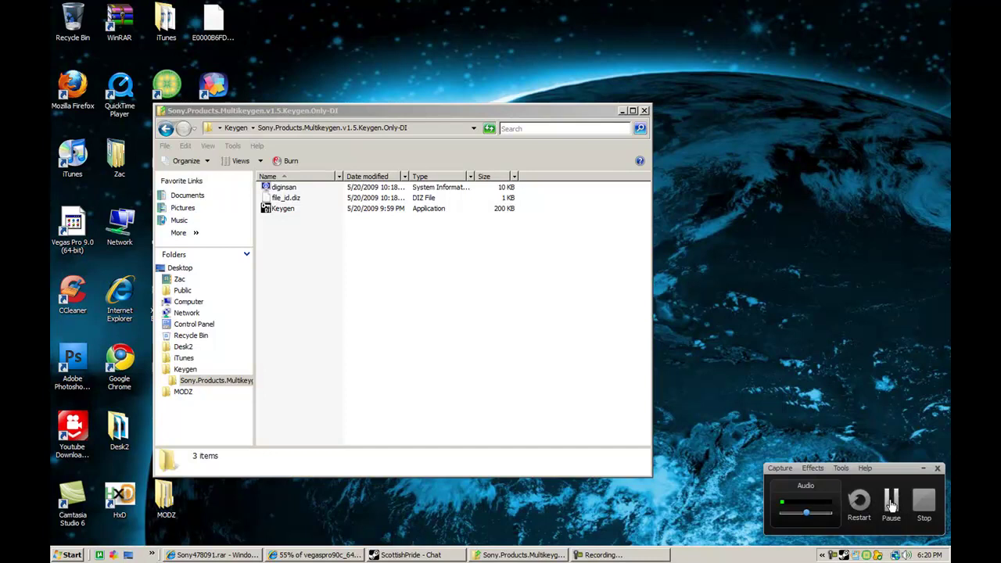
{"action": "left_click", "coordinate": [892, 505]}
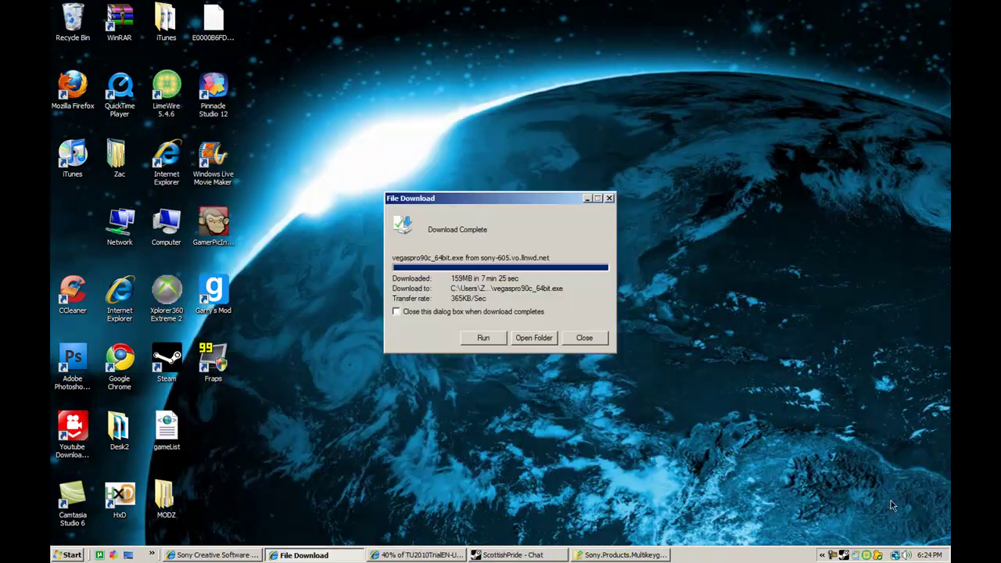
Run the downloaded Vegas Pro installer and minimize the TU2010 download window.
{"action": "left_click", "coordinate": [496, 343]}
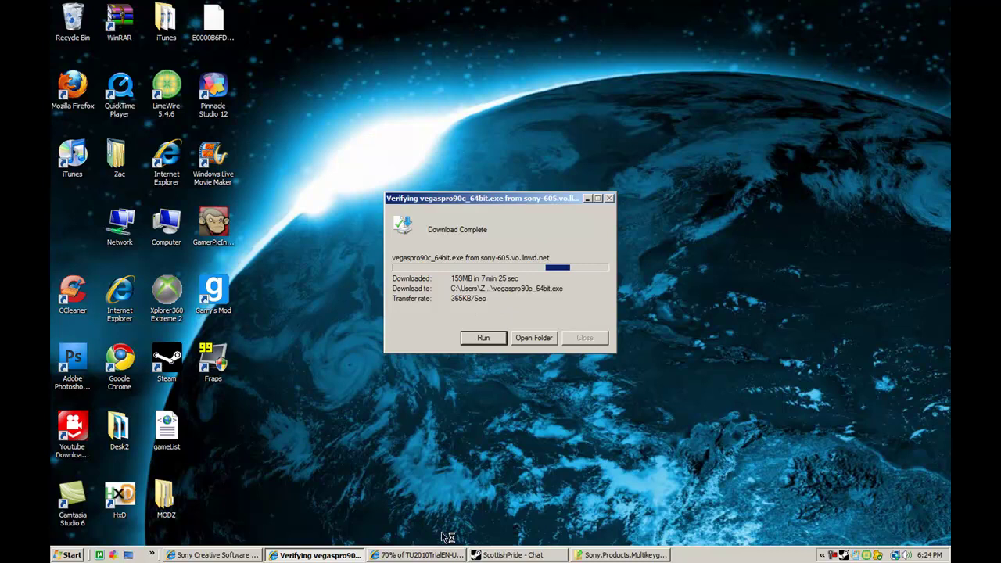
{"action": "left_click", "coordinate": [421, 554]}
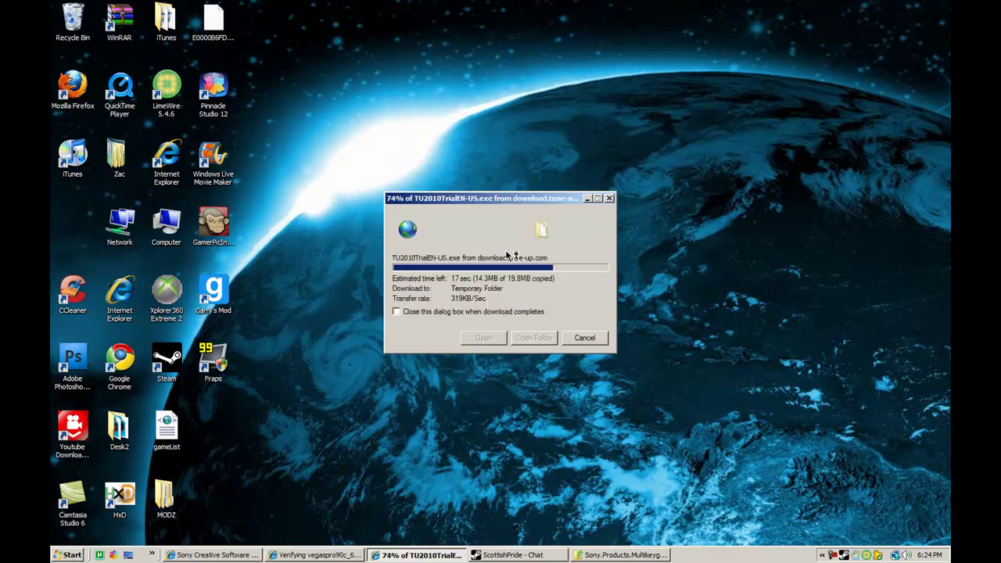
{"action": "left_click", "coordinate": [591, 200]}
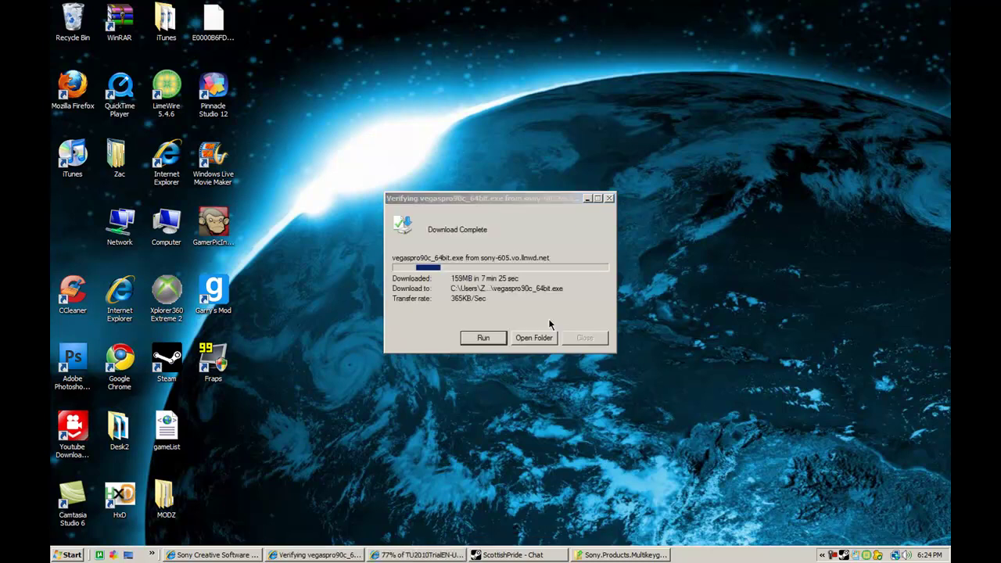
Revisit the Keygen application's options and toggle the chat conversation while files extract.
{"action": "left_click", "coordinate": [618, 555]}
{"action": "right_click", "coordinate": [282, 213]}
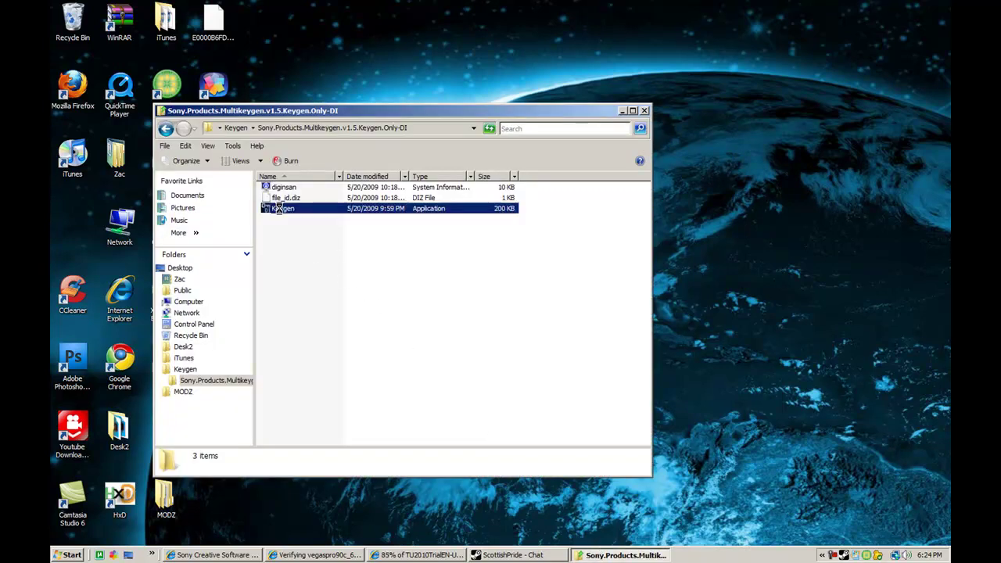
{"action": "left_click", "coordinate": [576, 253]}
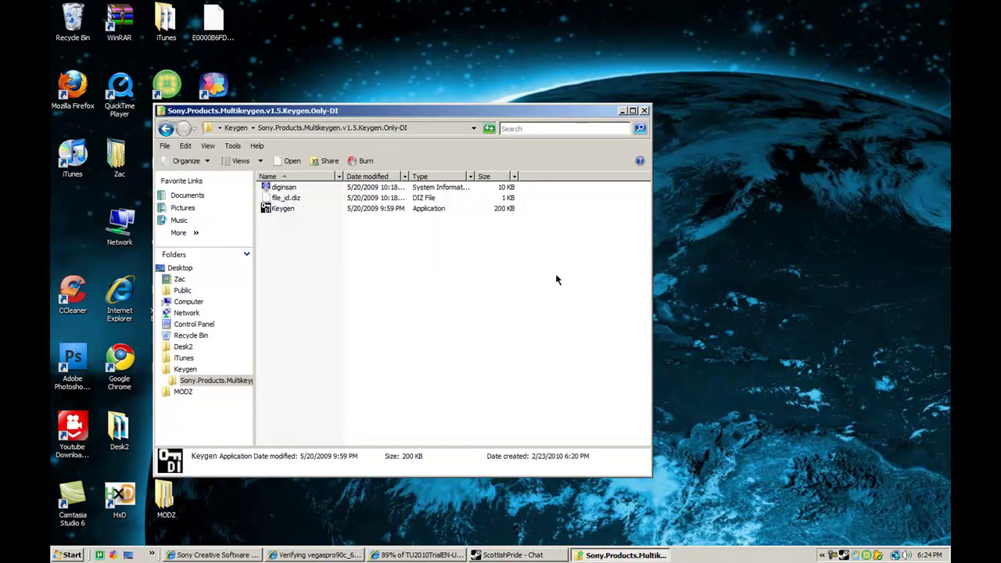
{"action": "left_click", "coordinate": [537, 555]}
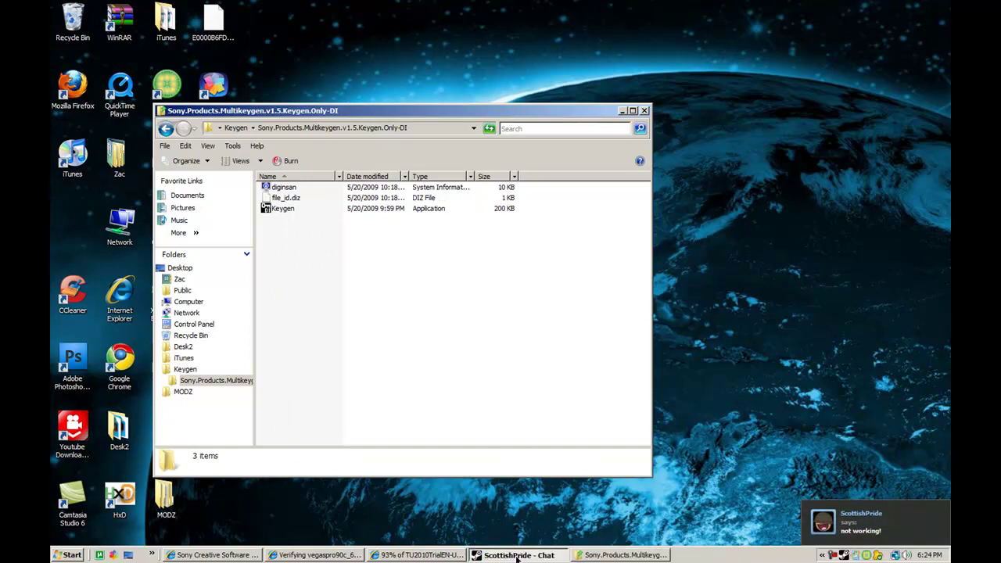
{"action": "left_click", "coordinate": [513, 555]}
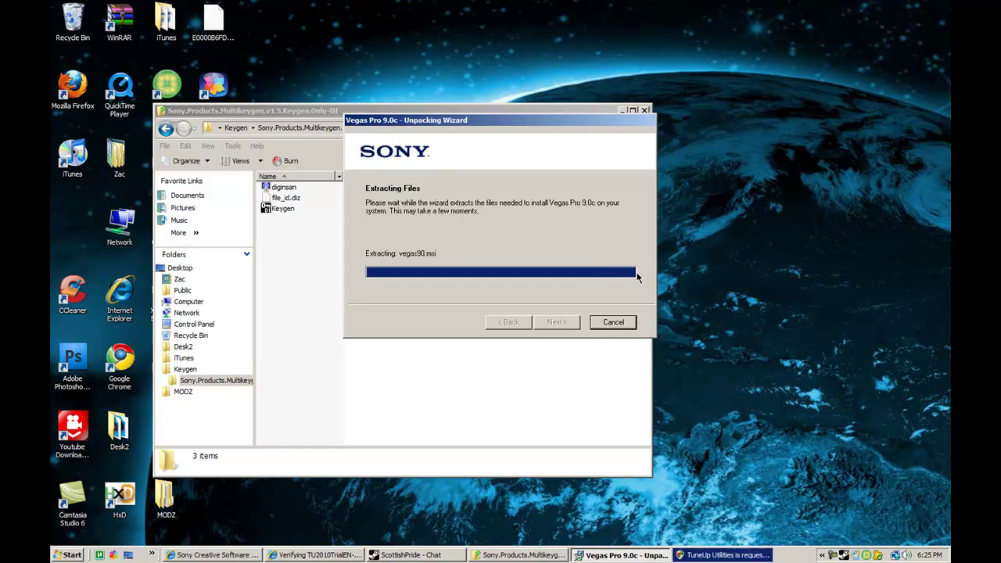
Send a short chat message and move the chat window out of the way.
{"action": "left_click", "coordinate": [731, 556]}
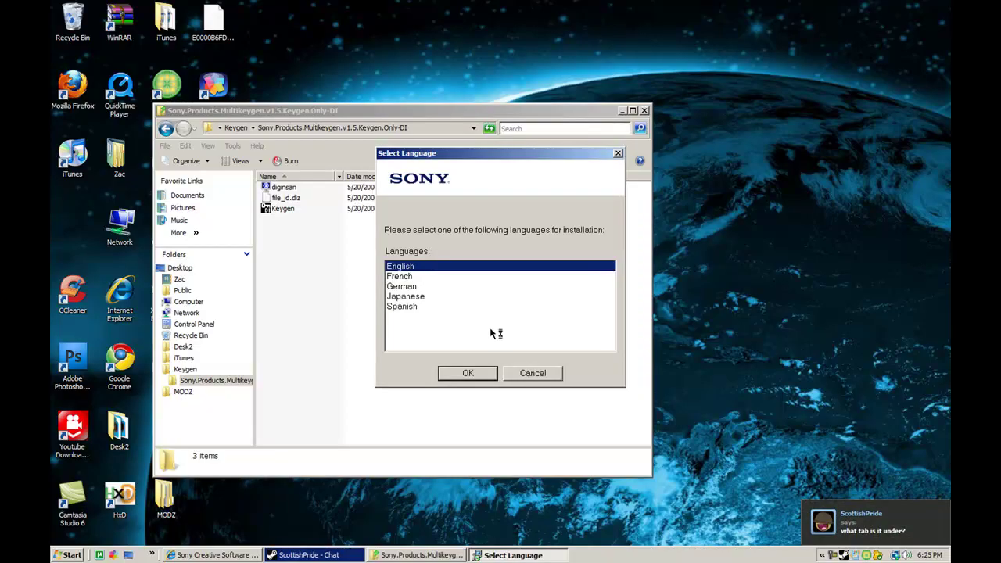
{"action": "left_click", "coordinate": [338, 556]}
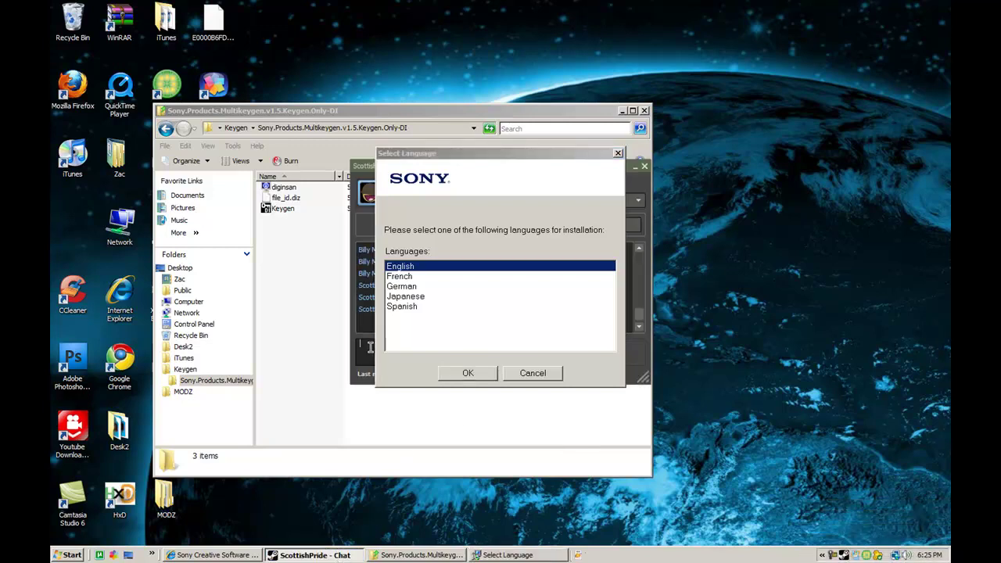
{"action": "type", "text": "br"}
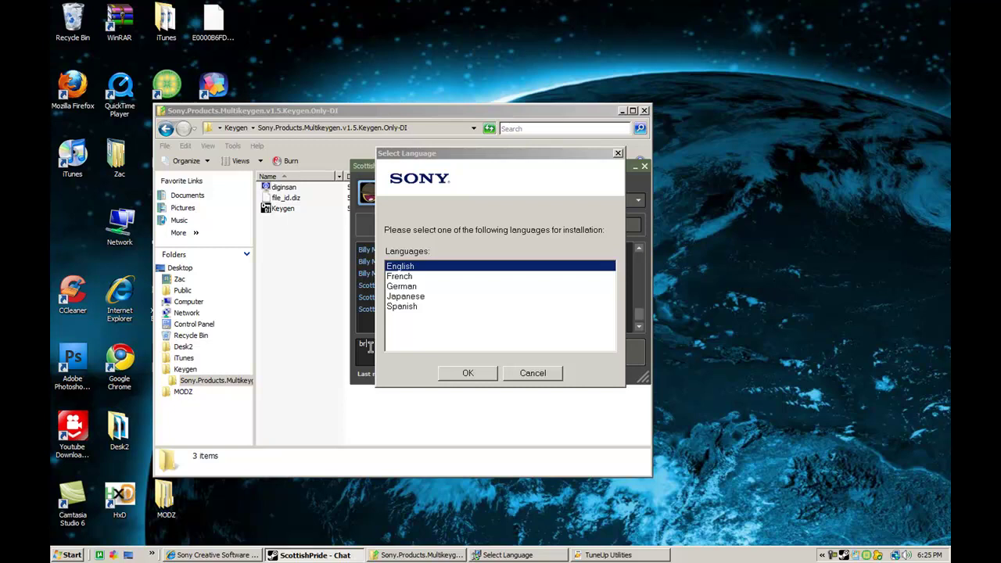
{"action": "key", "text": "Return"}
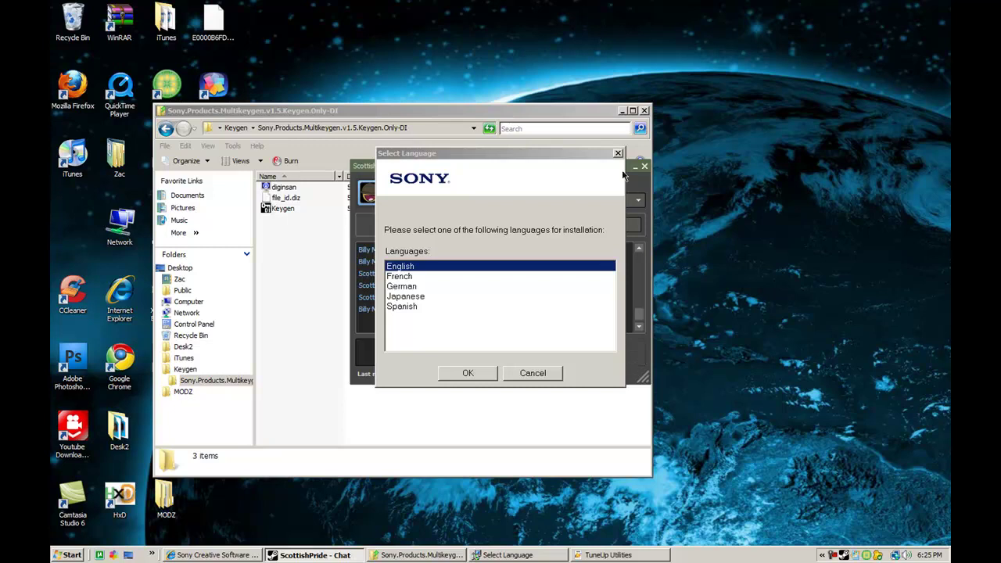
{"action": "left_click", "coordinate": [635, 166]}
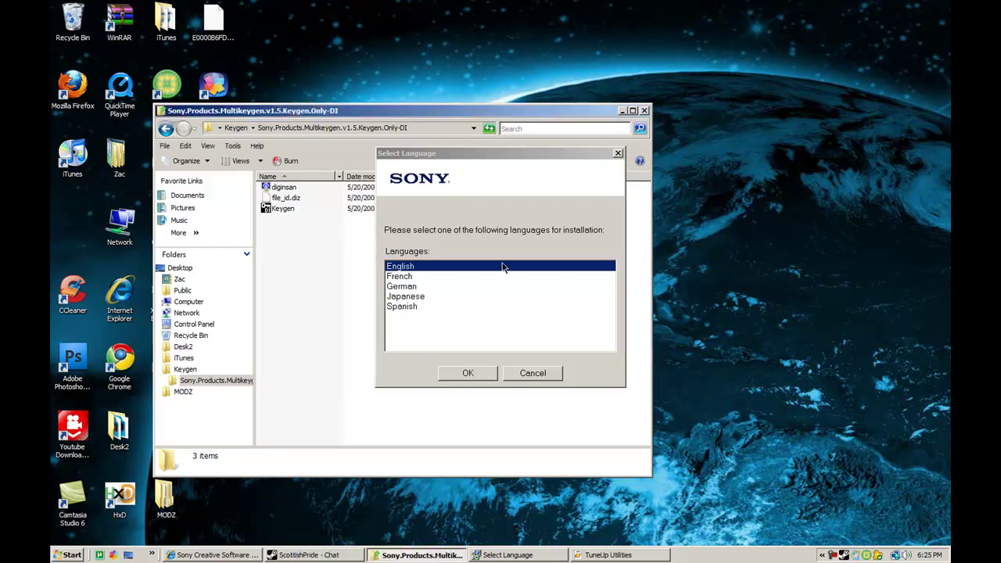
Install Vegas Pro 9.0c in English with default paths and a desktop shortcut.
{"action": "left_click", "coordinate": [468, 374]}
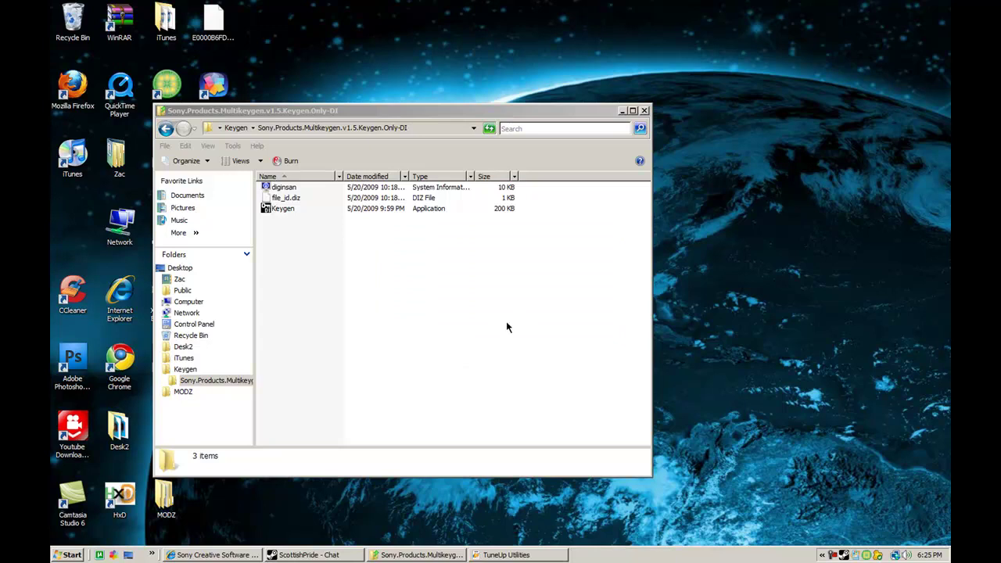
{"action": "left_click", "coordinate": [527, 400]}
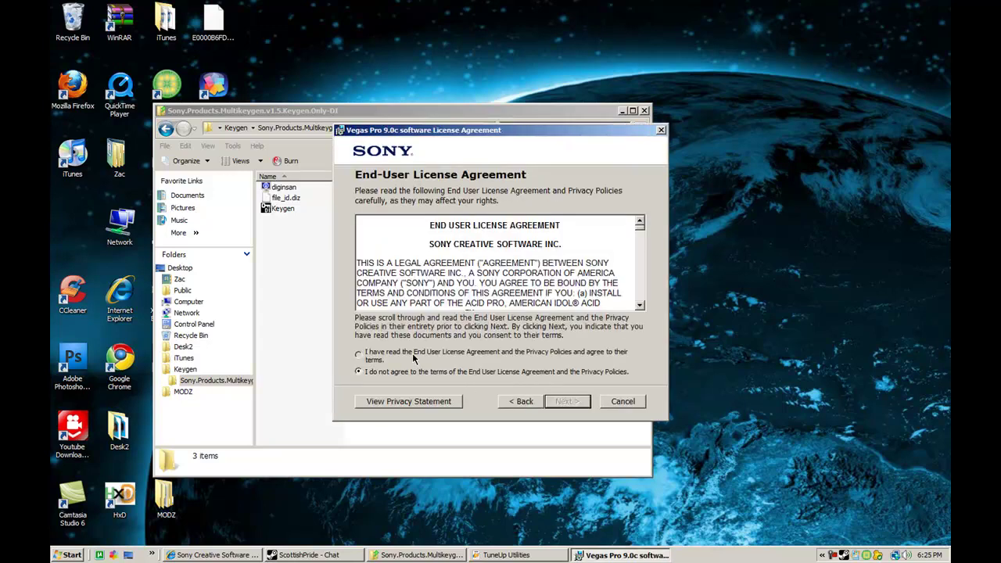
{"action": "left_click", "coordinate": [416, 354]}
{"action": "left_click", "coordinate": [577, 402]}
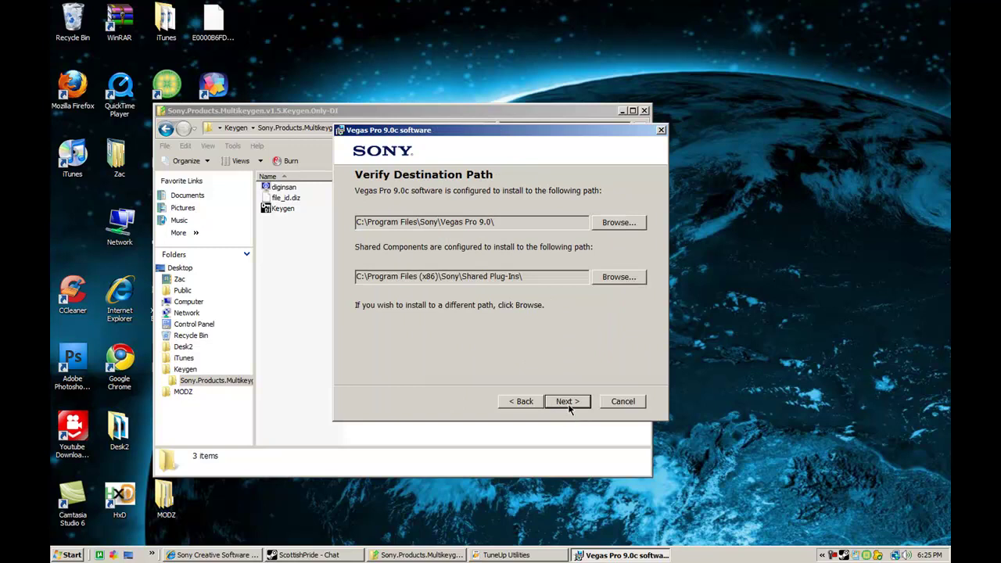
{"action": "left_click", "coordinate": [568, 404]}
{"action": "left_click", "coordinate": [452, 368]}
{"action": "left_click", "coordinate": [568, 403]}
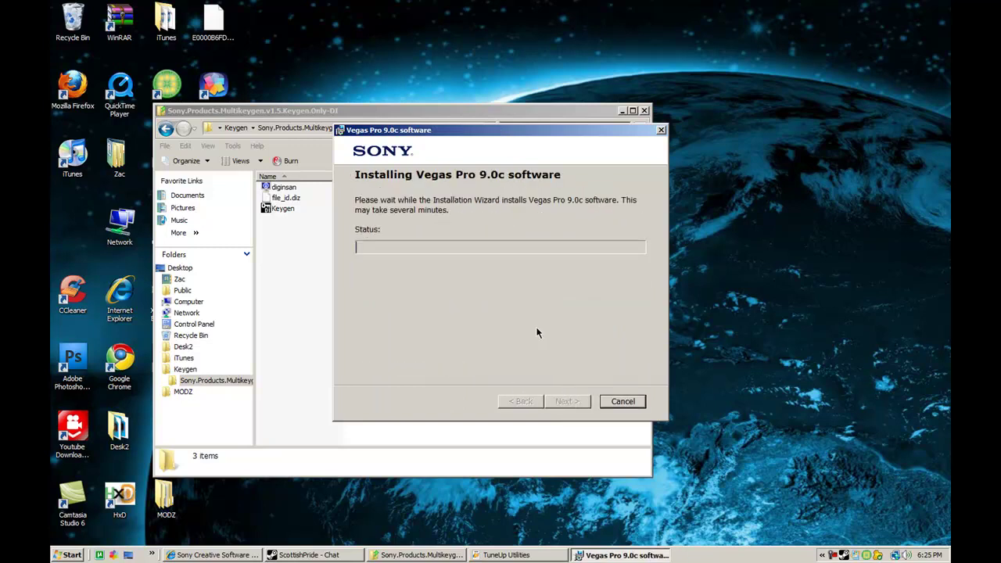
Finish the Vegas Pro 9.0c installation and close the installer.
{"action": "right_click", "coordinate": [833, 555]}
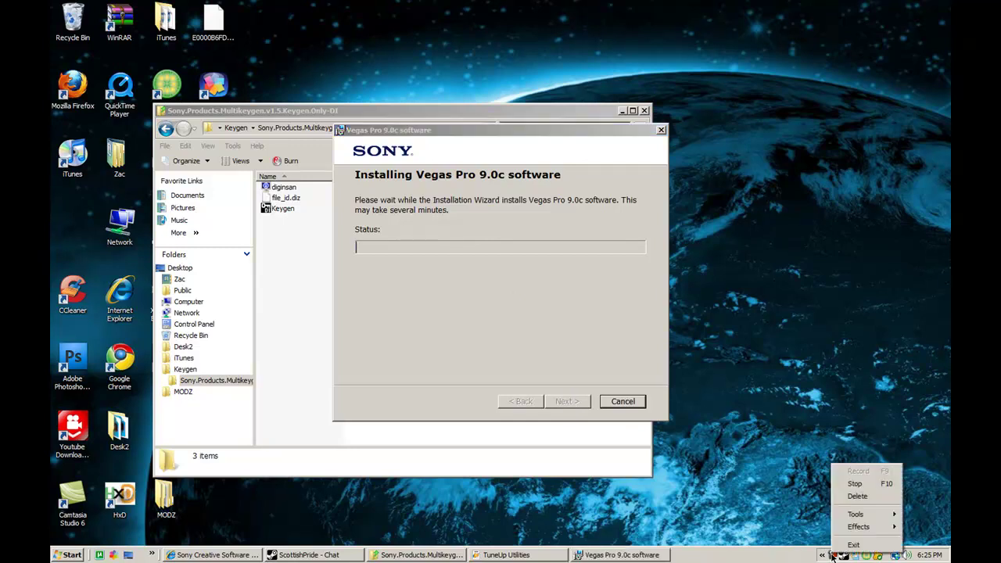
{"action": "left_click", "coordinate": [834, 556]}
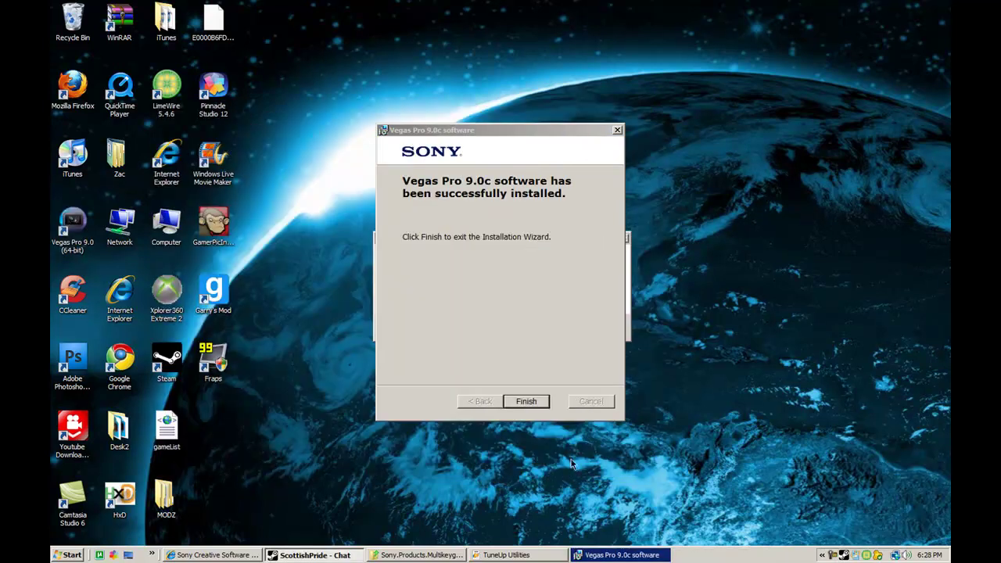
{"action": "left_click", "coordinate": [525, 402]}
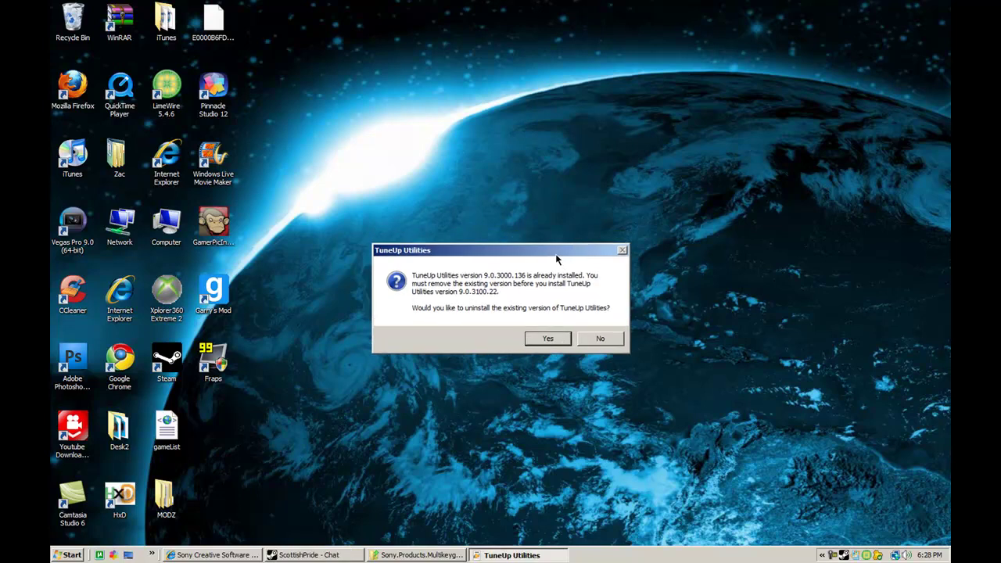
Answer Yes to the TuneUp uninstall prompt and select the Keygen application.
{"action": "left_click_drag", "start_coordinate": [558, 238], "coordinate": [519, 468]}
{"action": "left_click", "coordinate": [424, 555]}
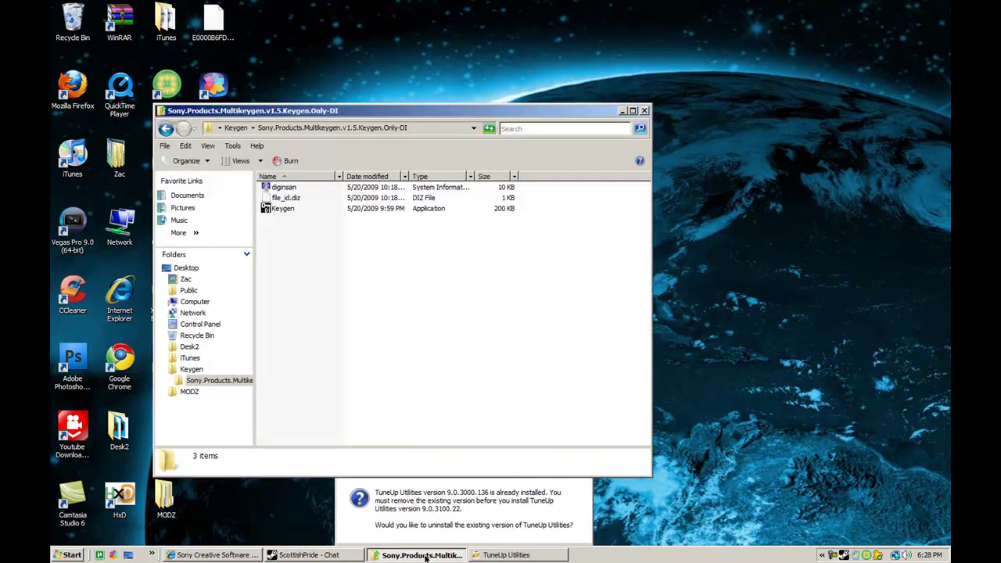
{"action": "left_click", "coordinate": [542, 479]}
{"action": "left_click_drag", "start_coordinate": [541, 481], "coordinate": [541, 315]}
{"action": "left_click", "coordinate": [507, 403]}
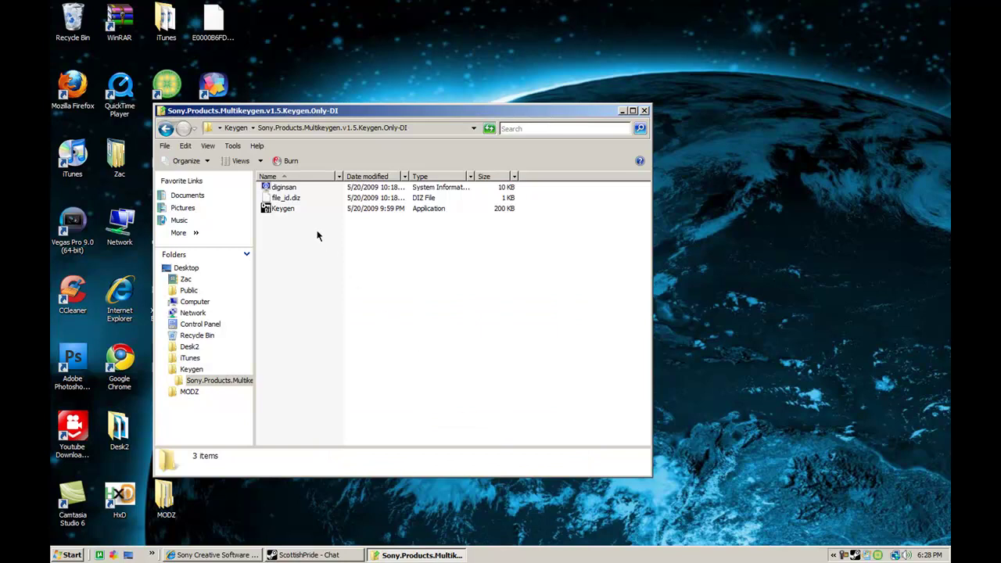
{"action": "left_click", "coordinate": [284, 208]}
Run the keygen as administrator and generate a Vegas Pro 9.0 (32 and 64 bit) Series serial and activation code.
{"action": "right_click", "coordinate": [284, 209]}
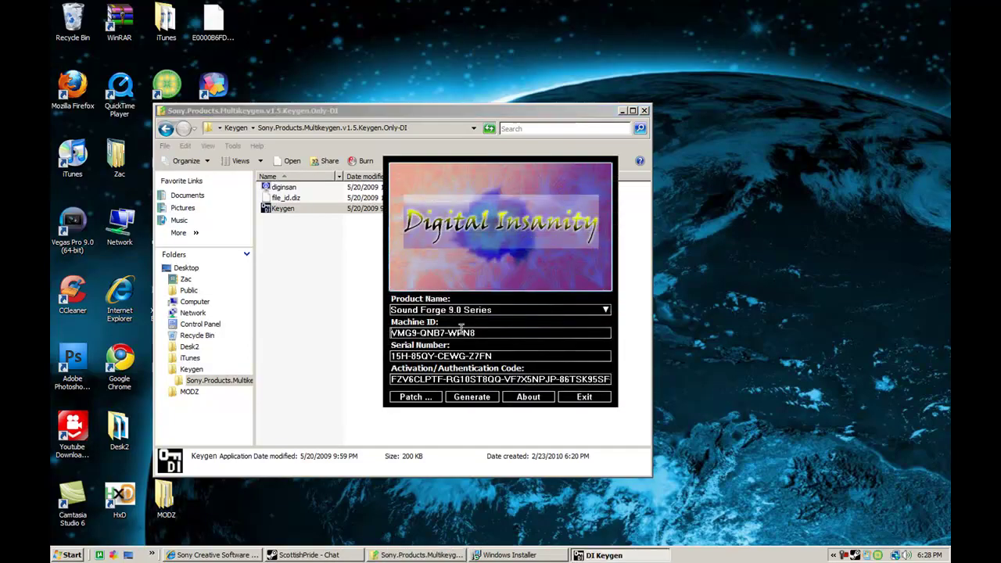
{"action": "left_click", "coordinate": [493, 312]}
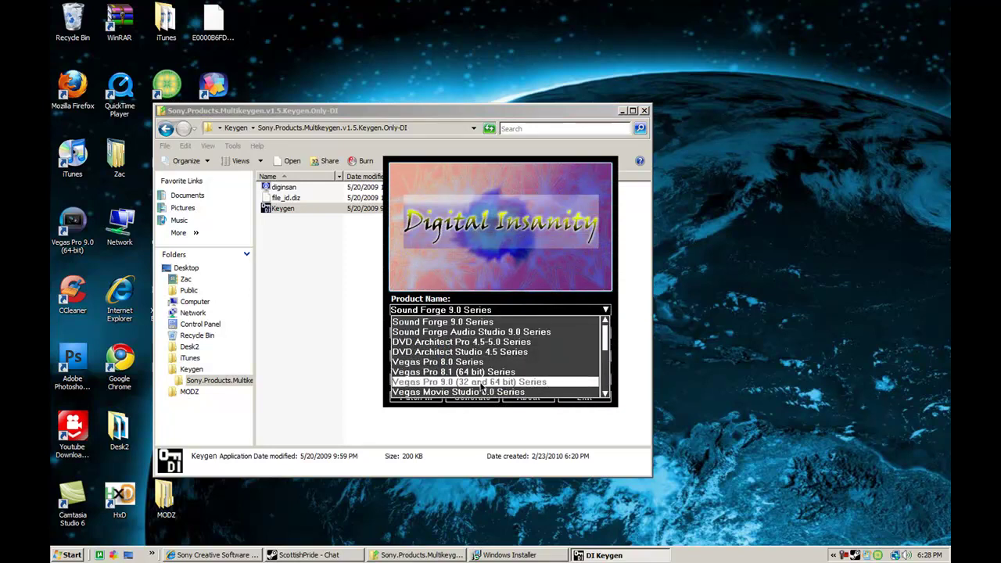
{"action": "left_click", "coordinate": [480, 382]}
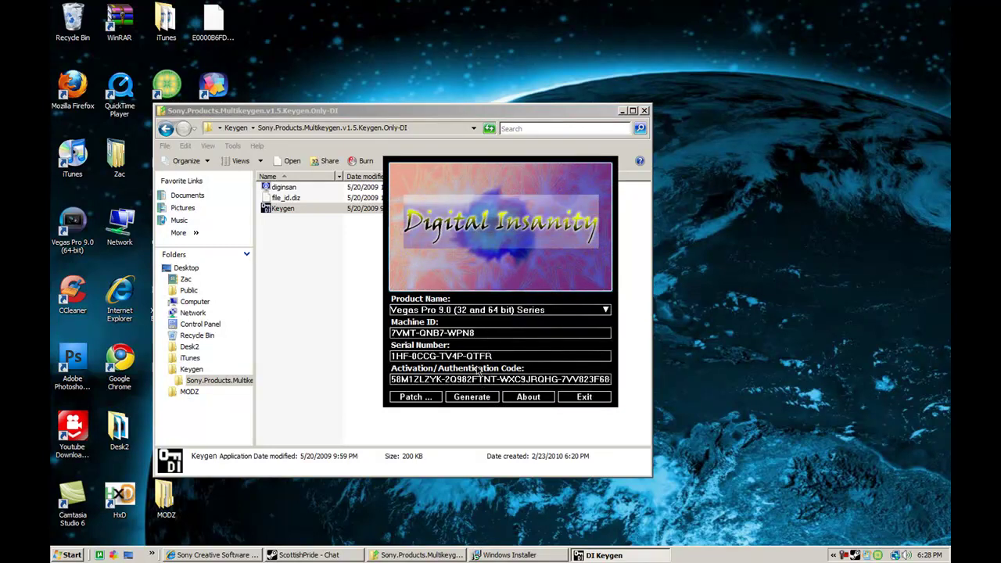
{"action": "left_click", "coordinate": [472, 396]}
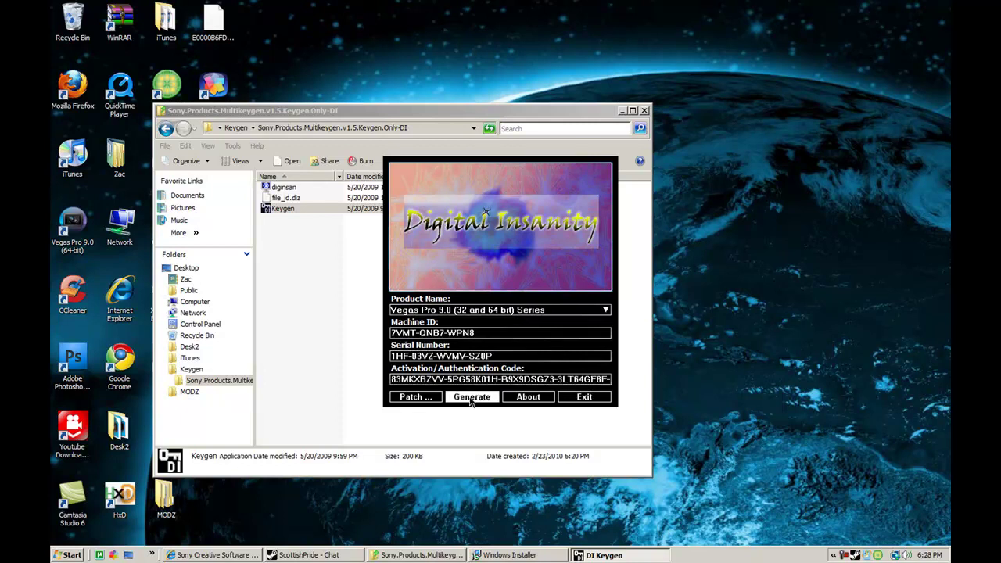
Start the patch and search Program Files (x86)\Sony for the Vegas install folder.
{"action": "left_click", "coordinate": [436, 398]}
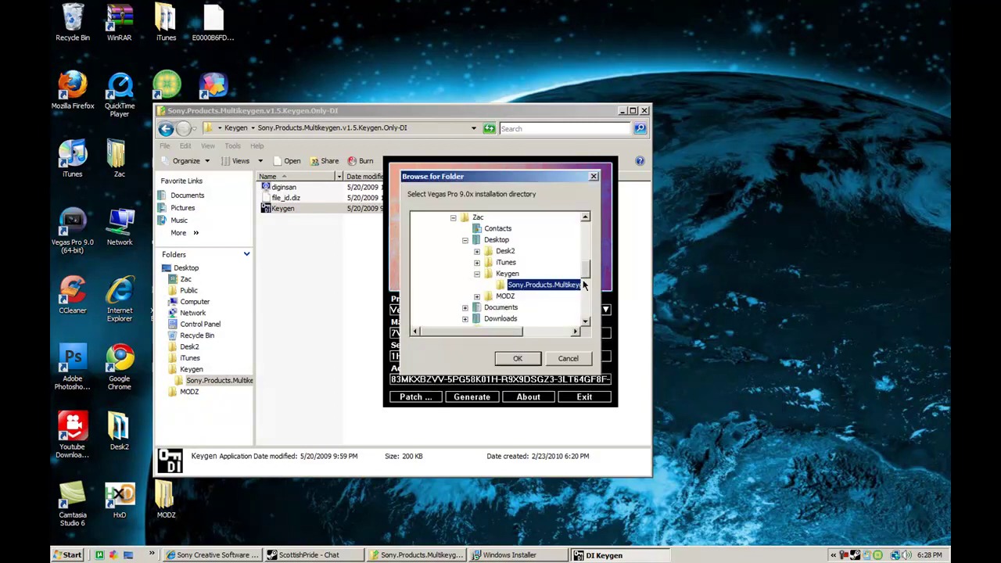
{"action": "left_click_drag", "start_coordinate": [586, 274], "coordinate": [588, 252]}
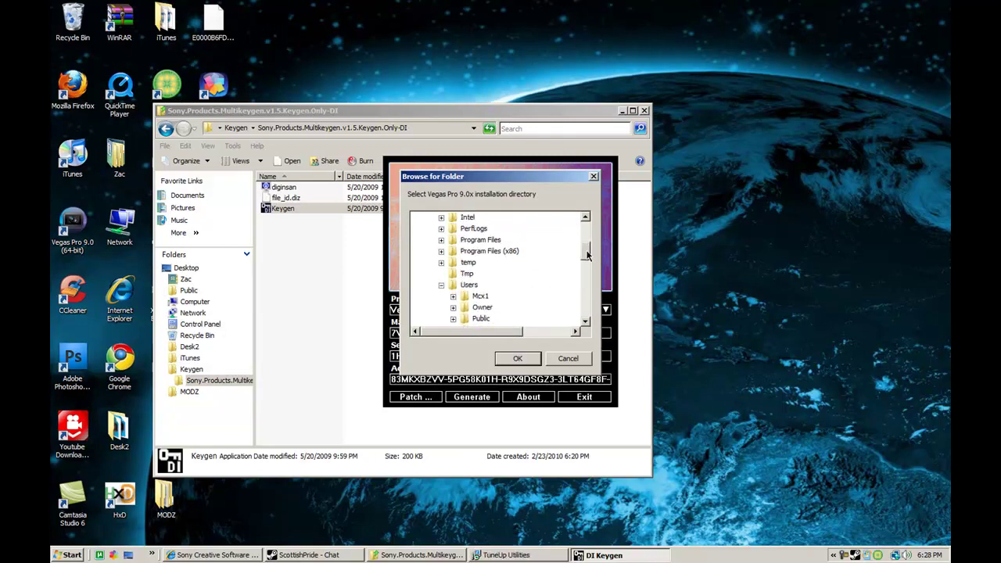
{"action": "left_click", "coordinate": [506, 255]}
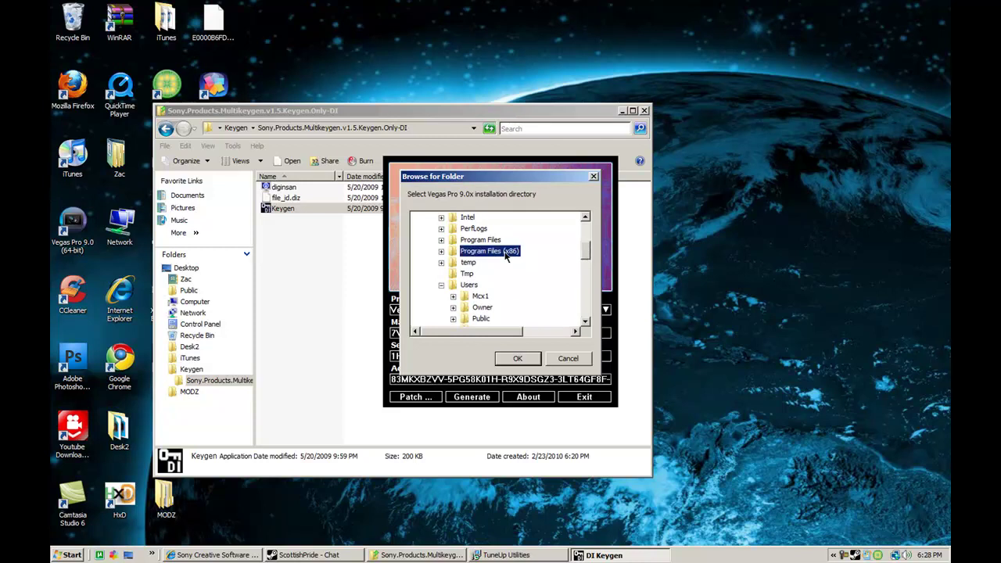
{"action": "left_click", "coordinate": [442, 252]}
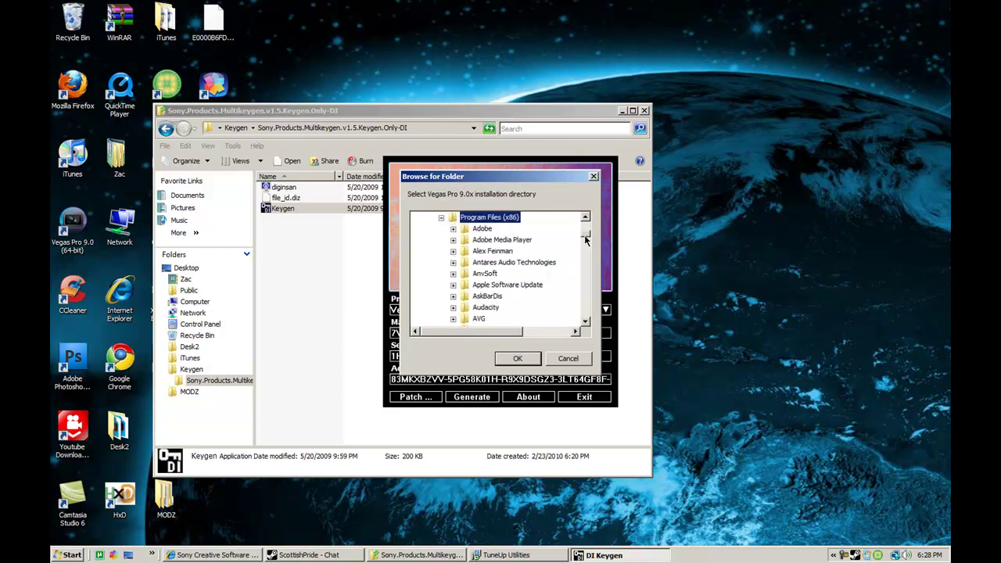
{"action": "left_click_drag", "start_coordinate": [585, 238], "coordinate": [588, 284]}
{"action": "left_click", "coordinate": [480, 286]}
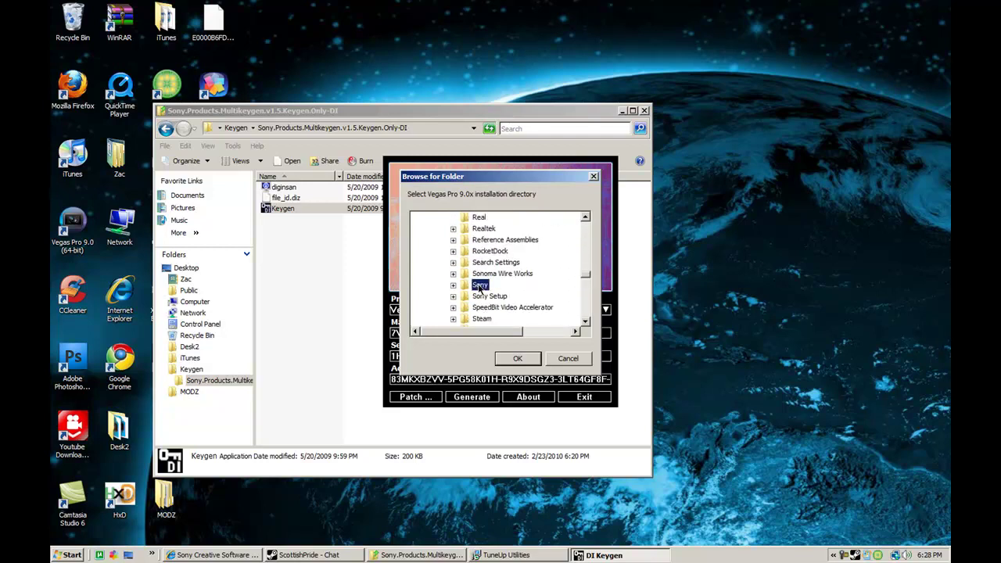
{"action": "left_click", "coordinate": [453, 286]}
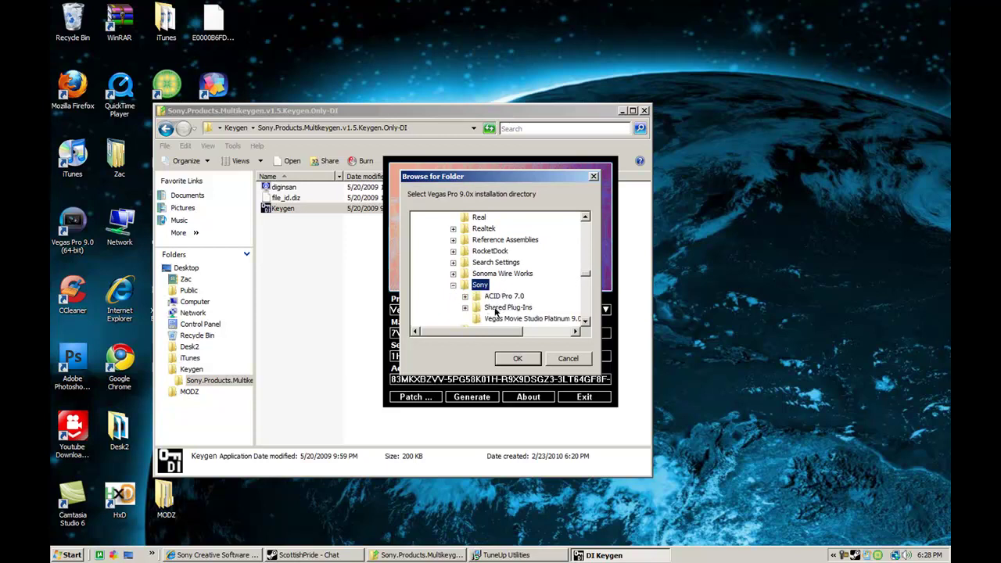
{"action": "left_click_drag", "start_coordinate": [587, 278], "coordinate": [586, 279]}
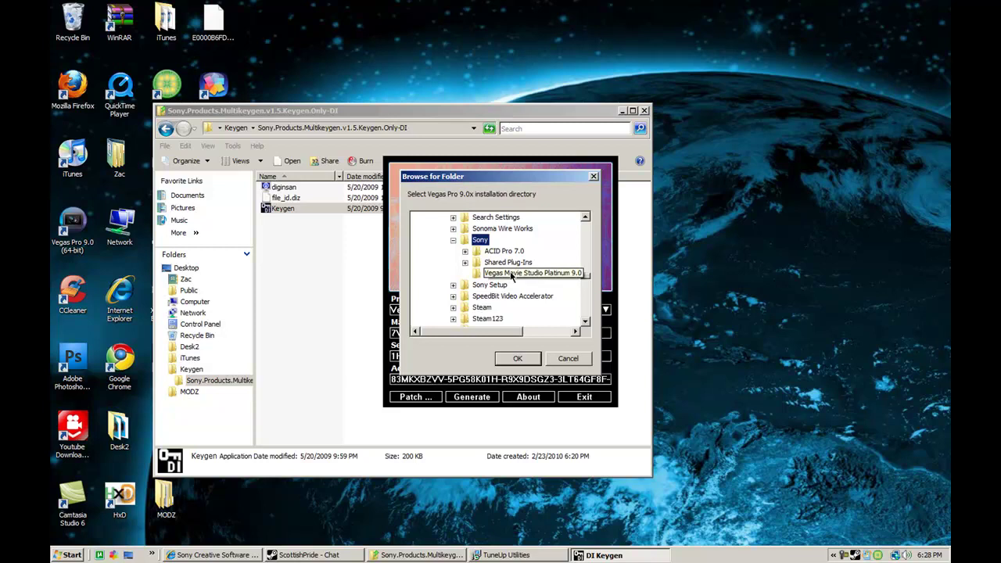
{"action": "left_click", "coordinate": [467, 286]}
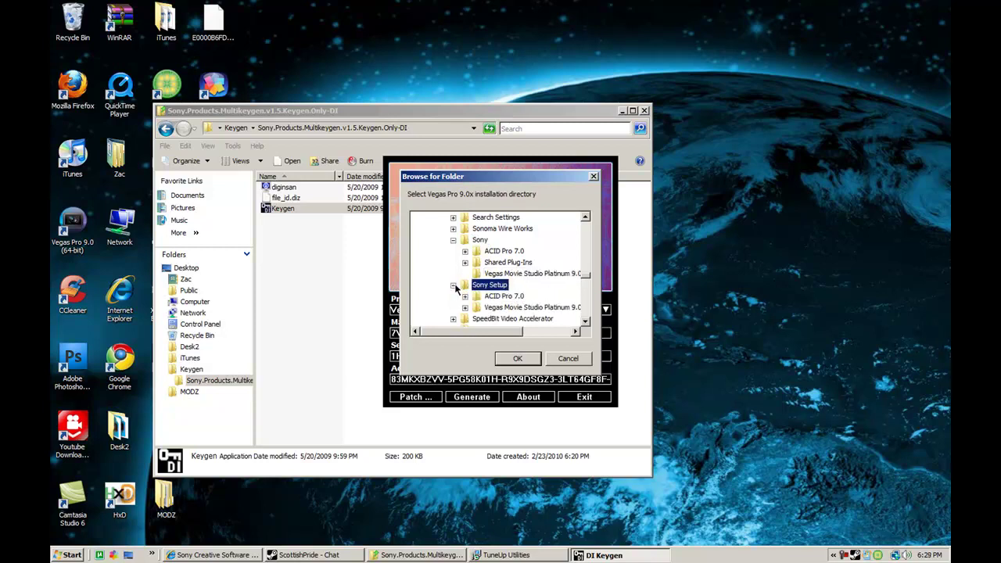
{"action": "left_click_drag", "start_coordinate": [587, 286], "coordinate": [586, 227]}
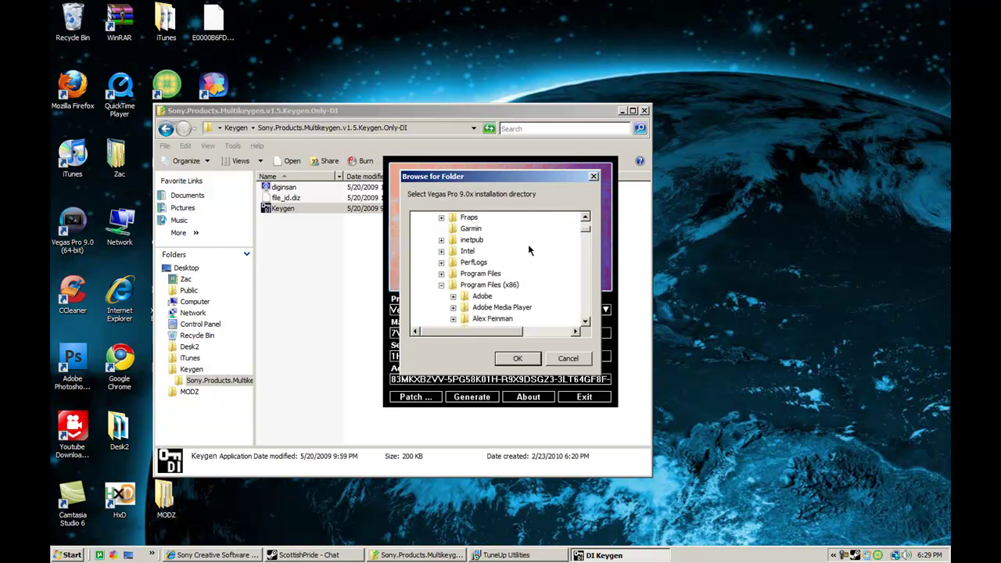
Patch the Vegas Pro 9.0 folder under Program Files\Sony instead.
{"action": "left_click", "coordinate": [488, 274]}
{"action": "left_click", "coordinate": [441, 274]}
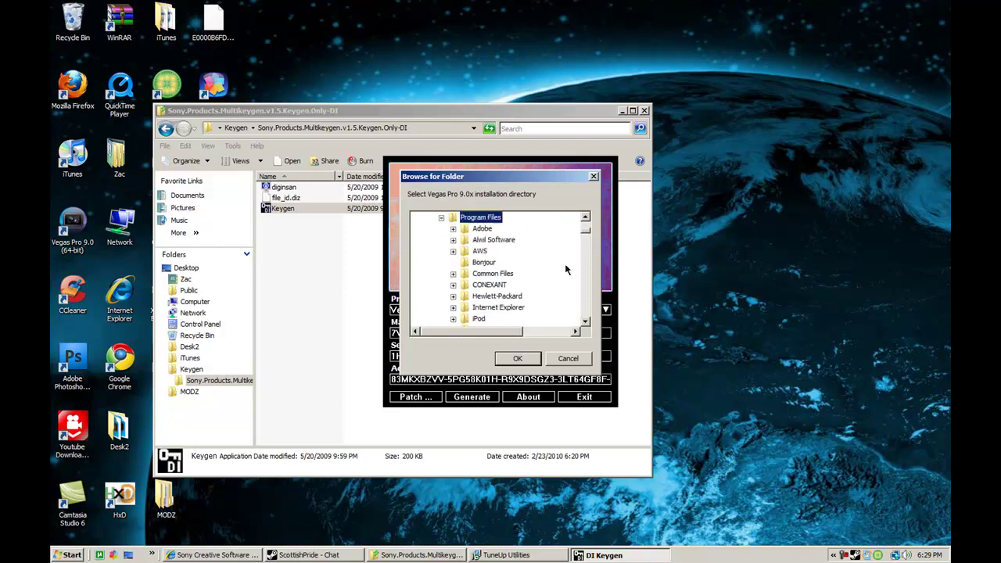
{"action": "left_click_drag", "start_coordinate": [586, 232], "coordinate": [589, 259]}
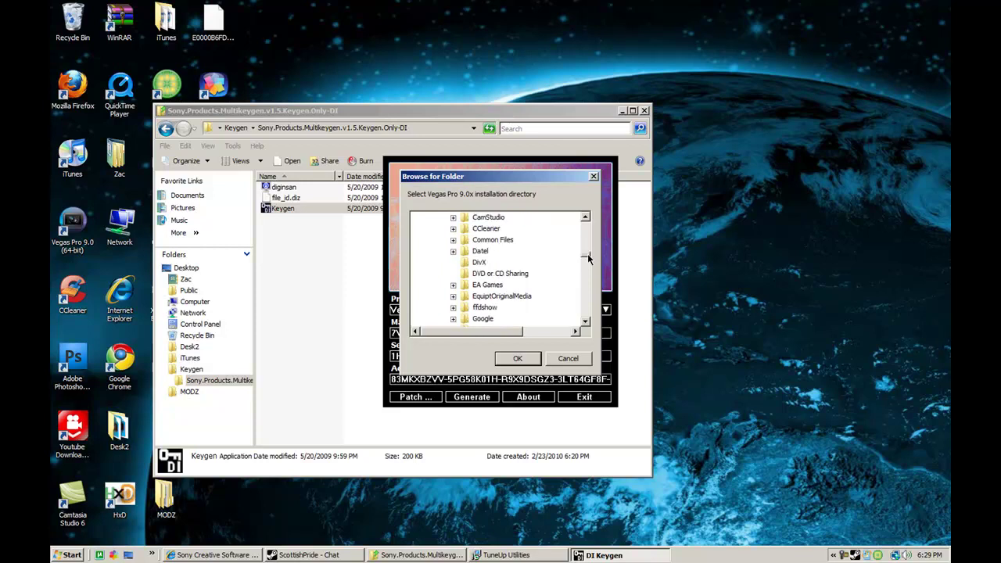
{"action": "mouse_move", "coordinate": [589, 259]}
{"action": "left_mouse_down"}
{"action": "mouse_move", "coordinate": [589, 230]}
{"action": "mouse_move", "coordinate": [589, 242]}
{"action": "left_mouse_up"}
{"action": "left_click", "coordinate": [489, 254]}
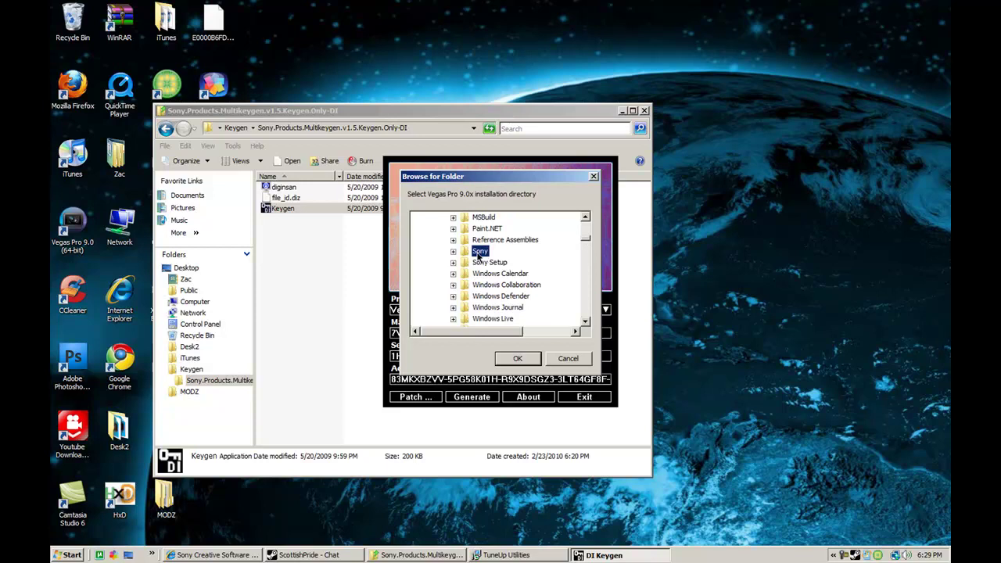
{"action": "left_click", "coordinate": [454, 252]}
{"action": "left_click", "coordinate": [497, 275]}
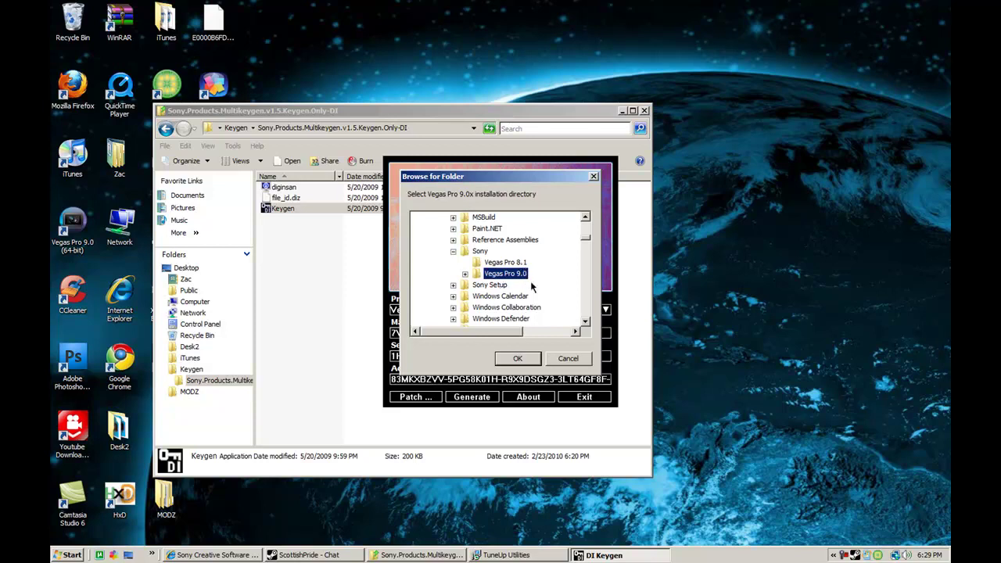
{"action": "left_click", "coordinate": [517, 360]}
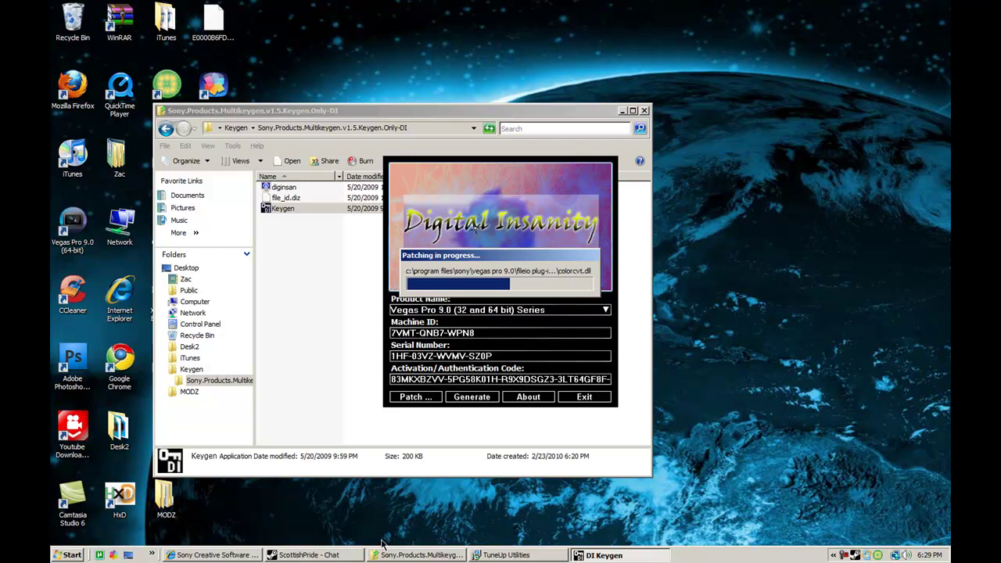
Let the TuneUp prompt close Windows Explorer and acknowledge the successful Vegas Pro 9.0 patch.
{"action": "left_click", "coordinate": [502, 555]}
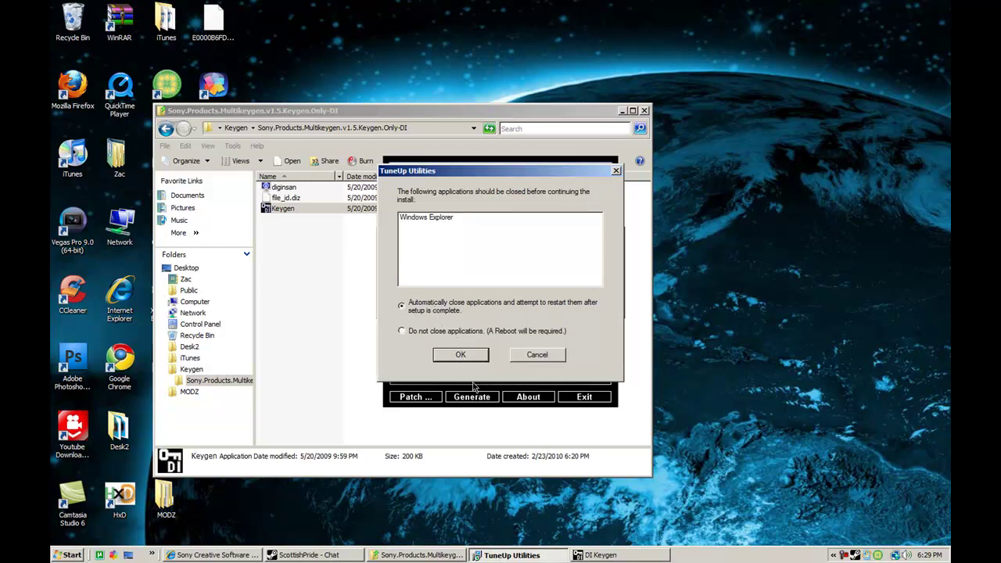
{"action": "left_click", "coordinate": [460, 356]}
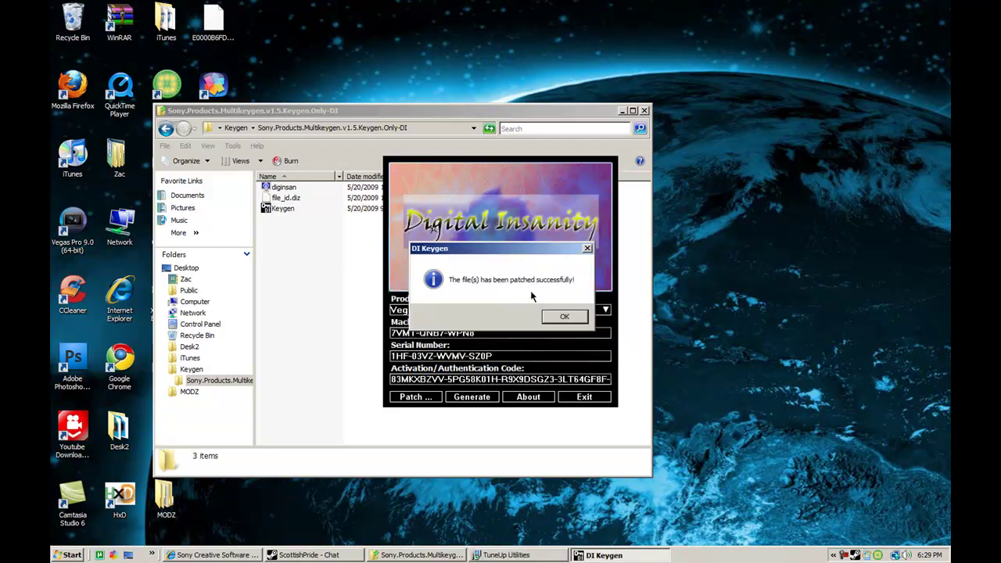
{"action": "left_click", "coordinate": [560, 320]}
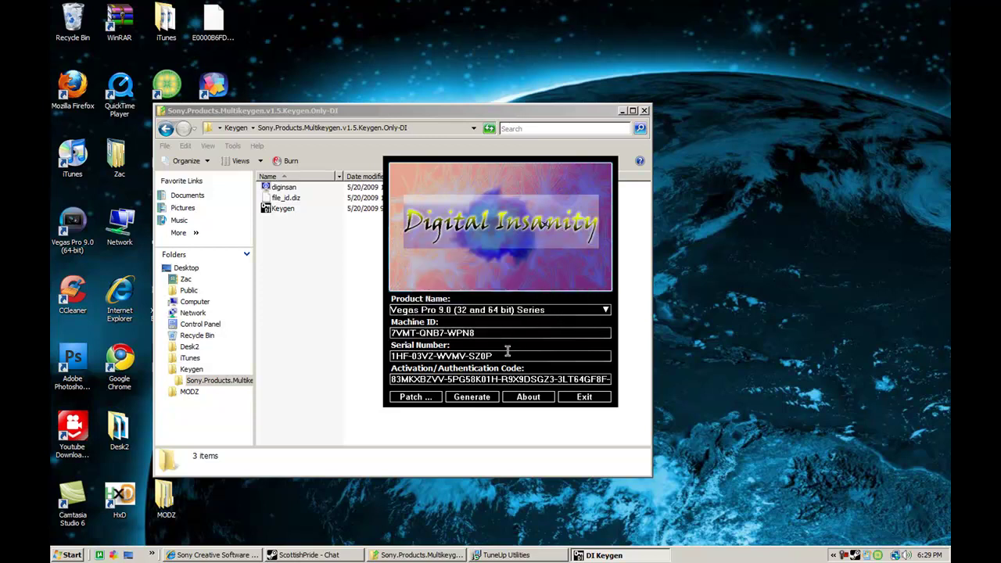
Copy the keygen serial, launch Vegas Pro 9.0, and paste the serial into its registration wizard.
{"action": "left_click_drag", "start_coordinate": [510, 356], "coordinate": [375, 365]}
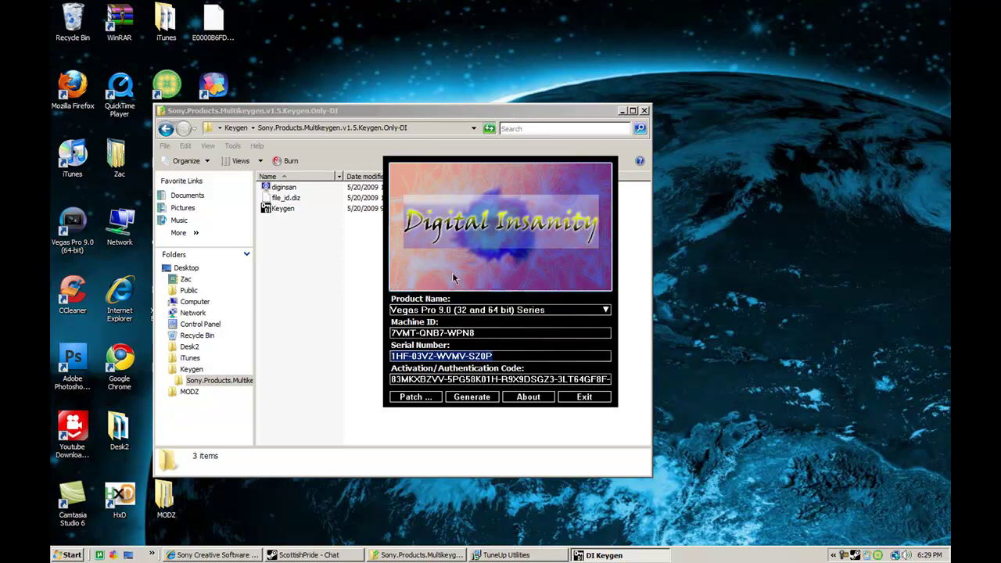
{"action": "left_click", "coordinate": [623, 121]}
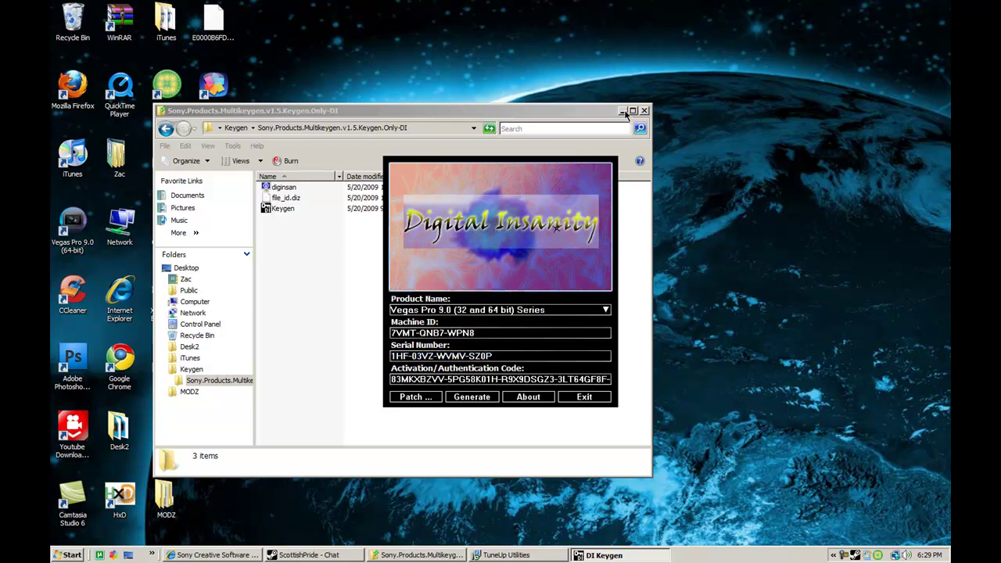
{"action": "left_click", "coordinate": [621, 111]}
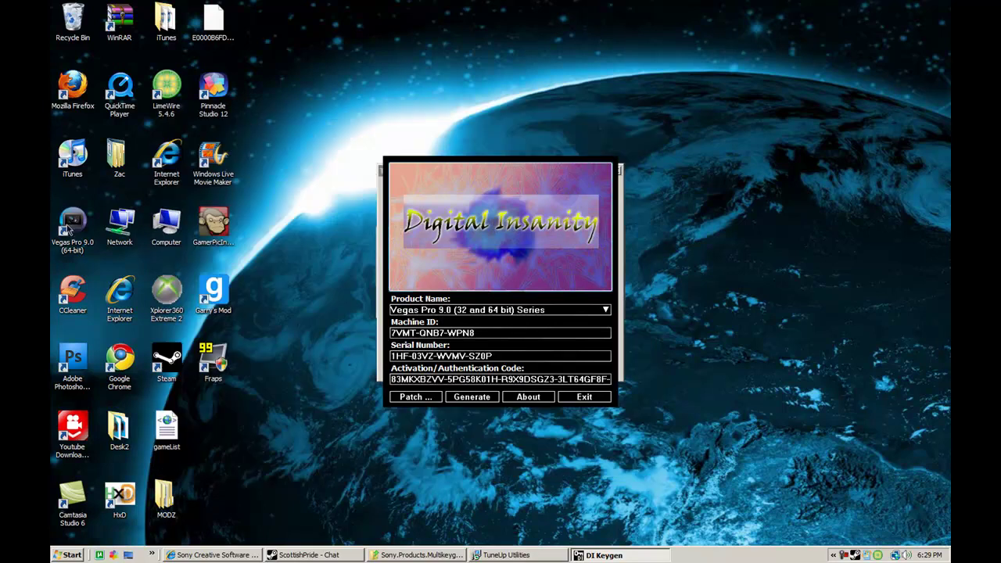
{"action": "double_click", "coordinate": [69, 227]}
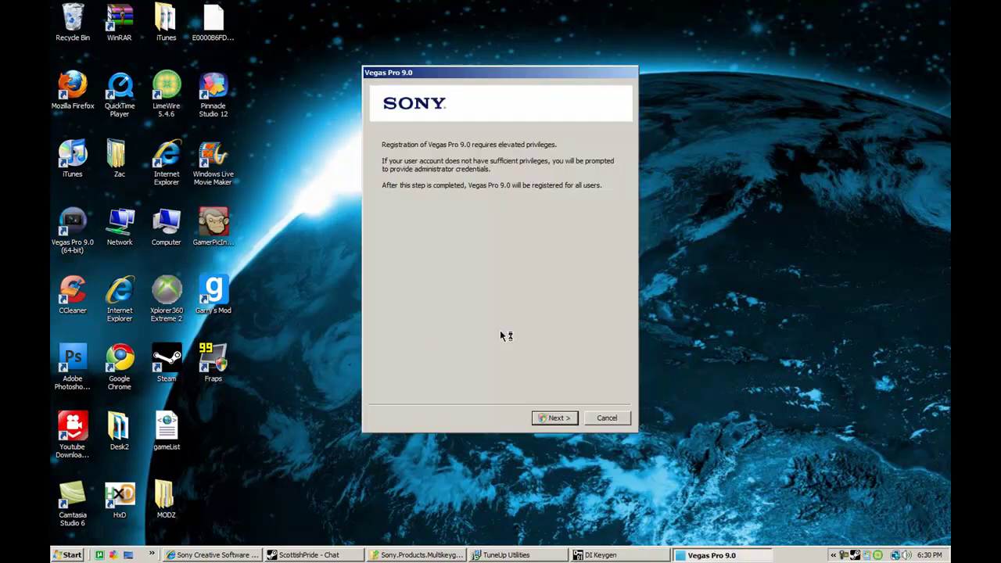
{"action": "left_click", "coordinate": [556, 418]}
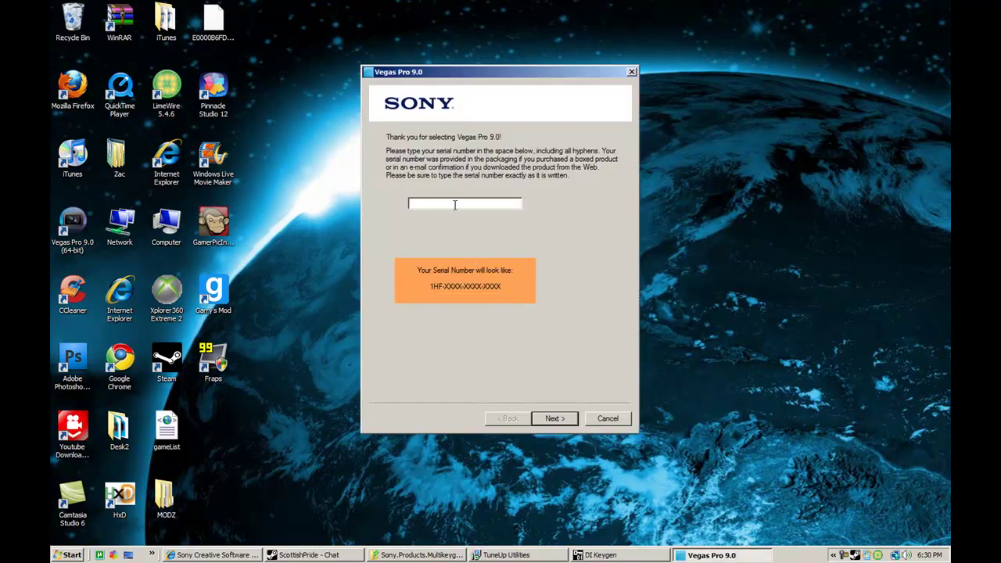
{"action": "key", "text": "ctrl+v"}
{"action": "left_click", "coordinate": [550, 420]}
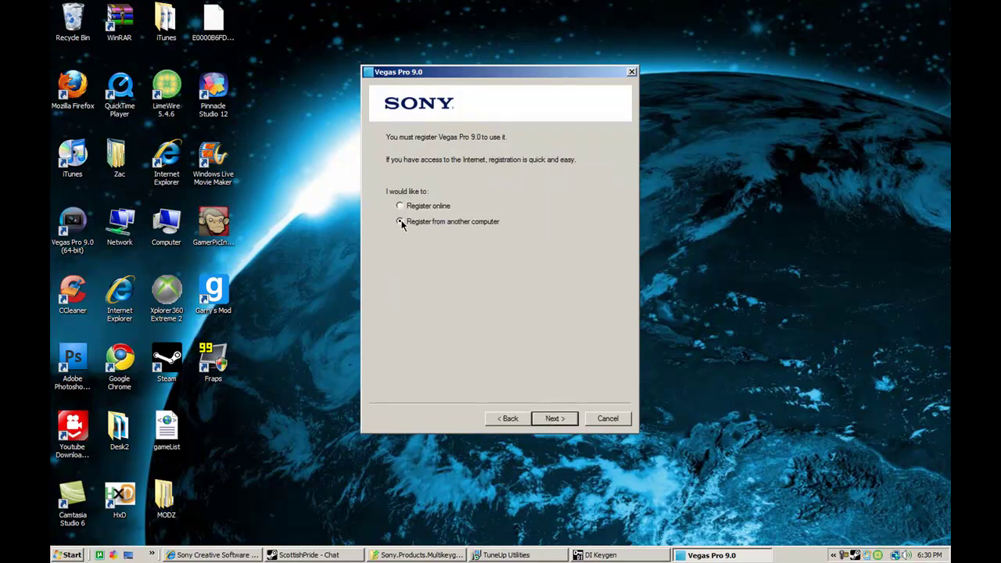
Agree to the privacy terms, save the registration file to Documents, and dismiss the incorrect-code error.
{"action": "left_click", "coordinate": [566, 423]}
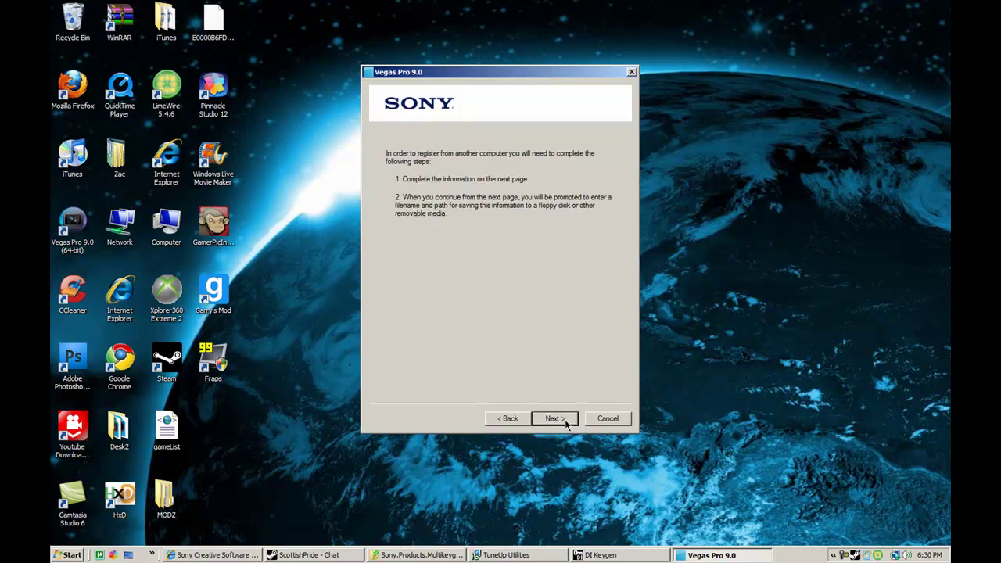
{"action": "left_click", "coordinate": [566, 423]}
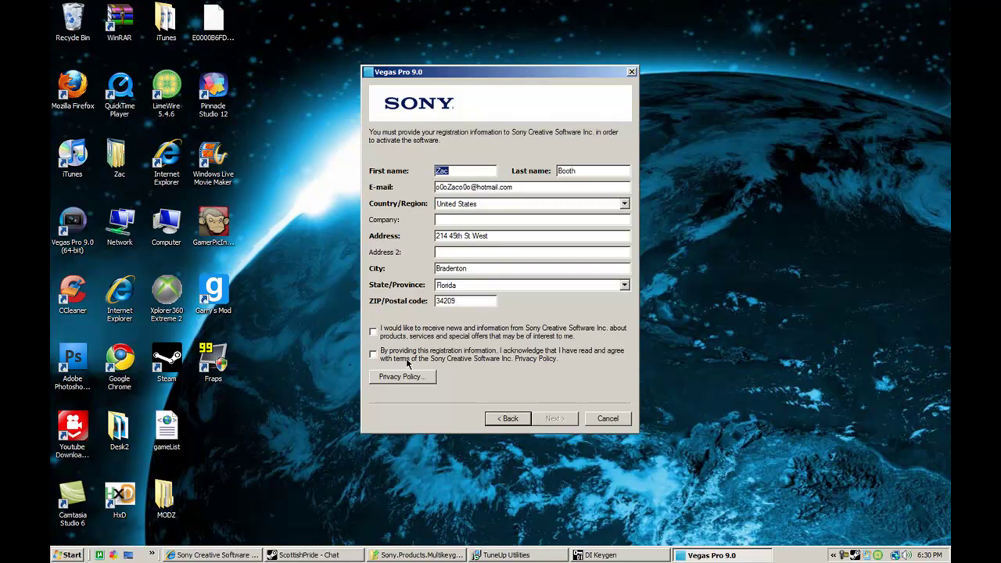
{"action": "left_click", "coordinate": [373, 358]}
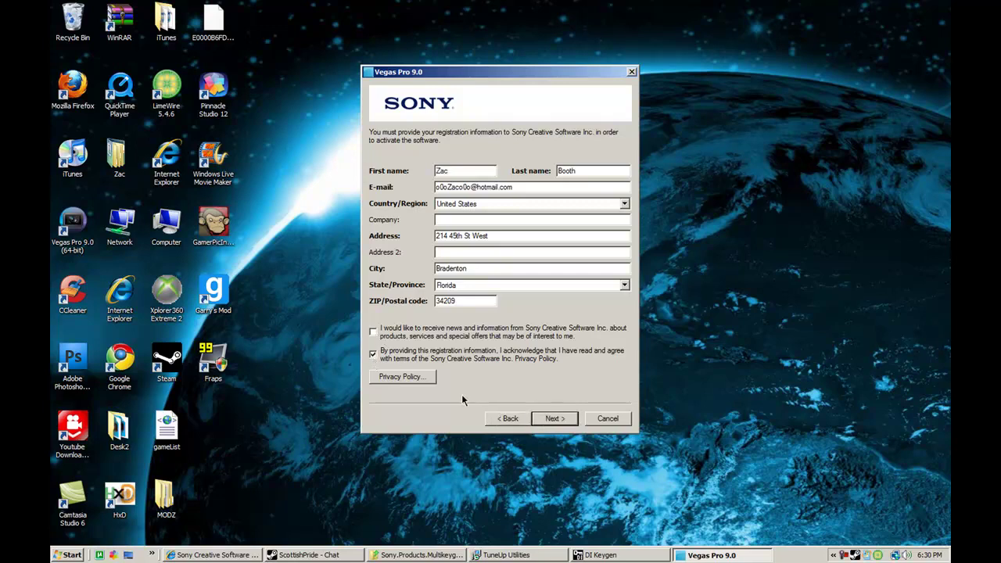
{"action": "left_click", "coordinate": [552, 419]}
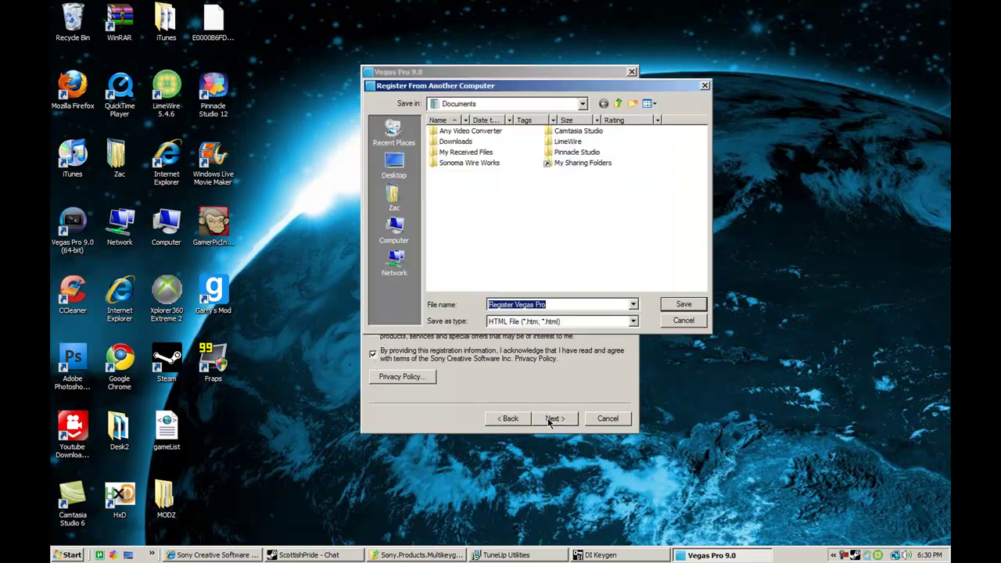
{"action": "left_click", "coordinate": [687, 309]}
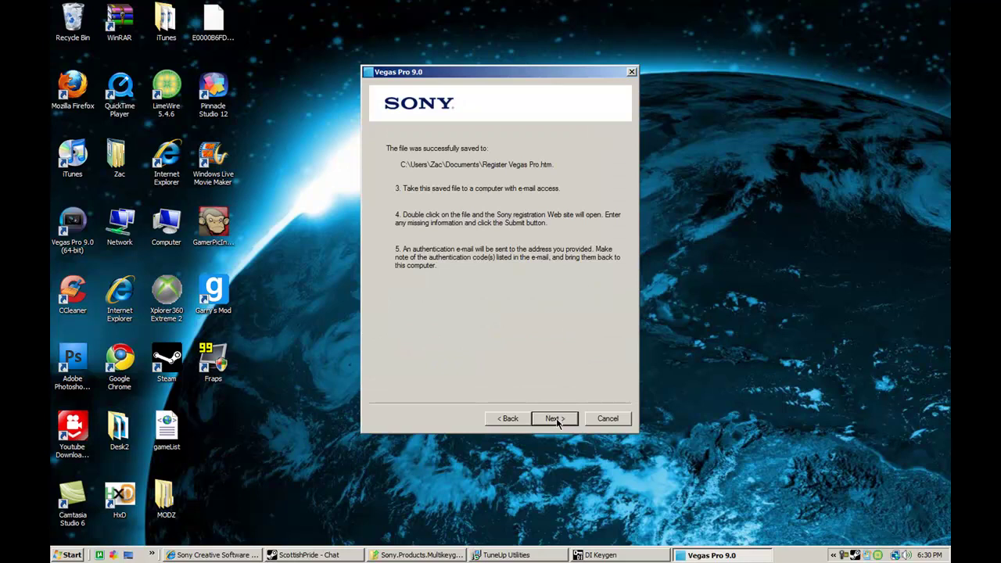
{"action": "left_click", "coordinate": [554, 419]}
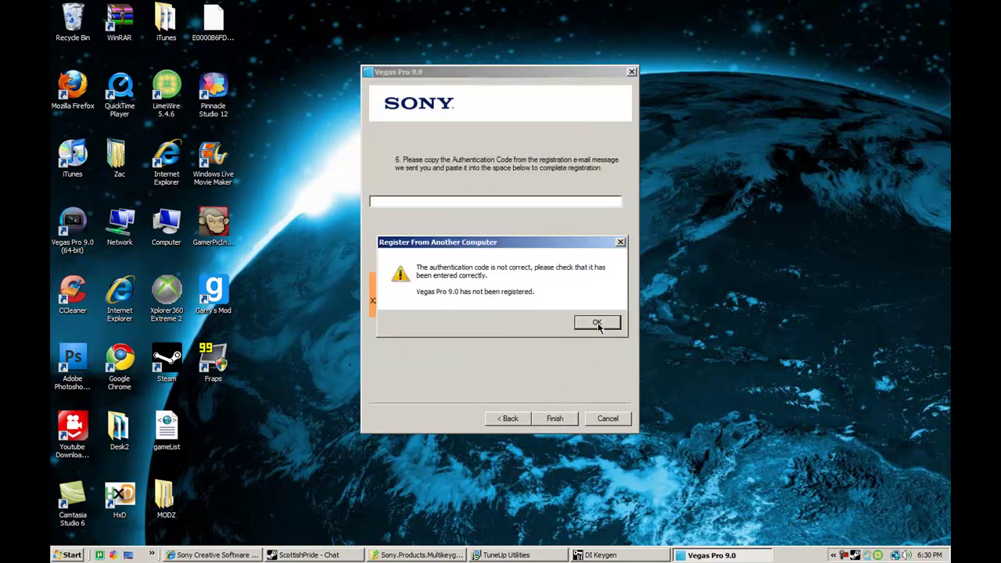
{"action": "left_click", "coordinate": [597, 324]}
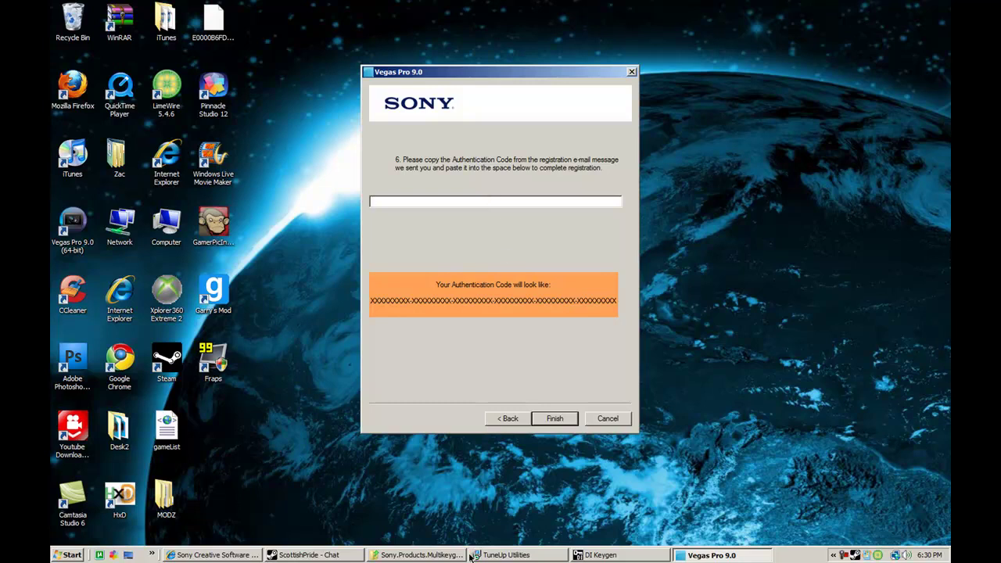
Paste the keygen's activation code into Vegas's authentication field and complete registration.
{"action": "left_click", "coordinate": [415, 555]}
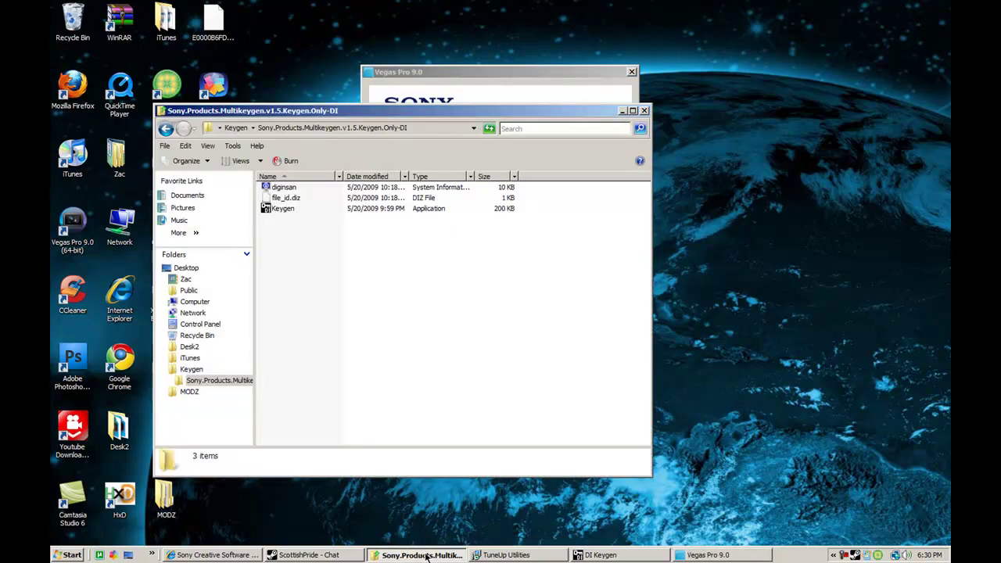
{"action": "left_click", "coordinate": [415, 556]}
{"action": "left_click", "coordinate": [626, 555]}
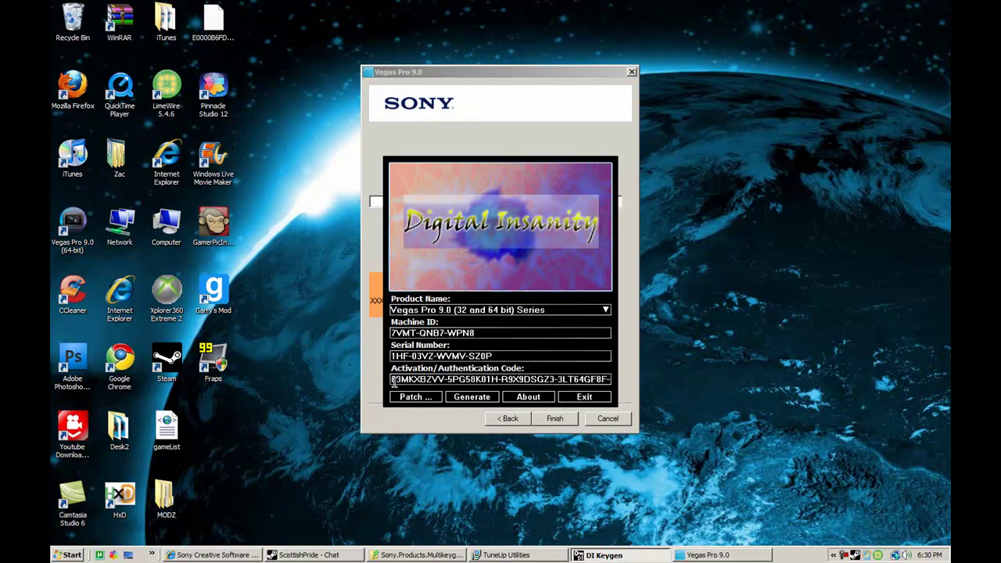
{"action": "left_click_drag", "start_coordinate": [391, 374], "coordinate": [619, 372]}
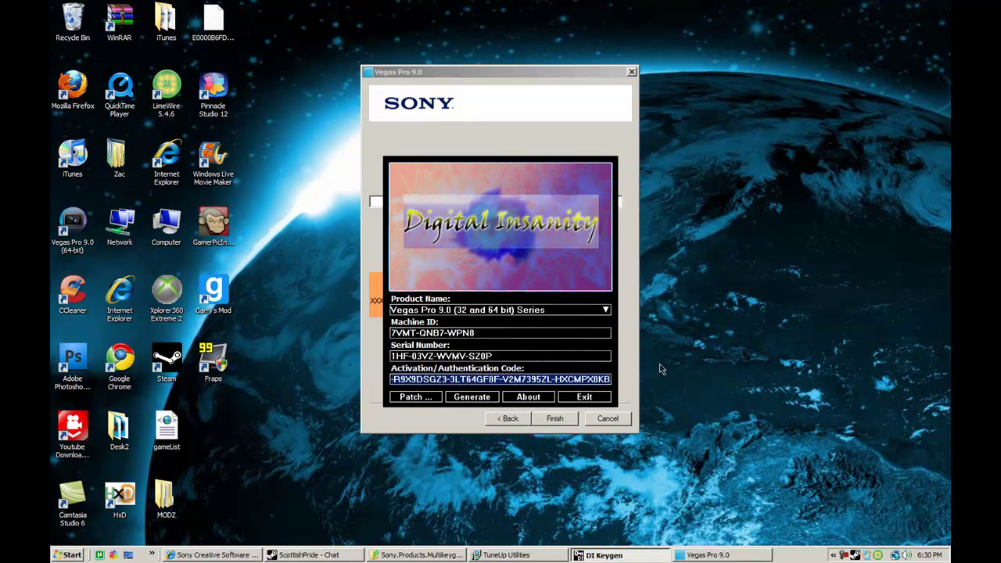
{"action": "left_click", "coordinate": [490, 87]}
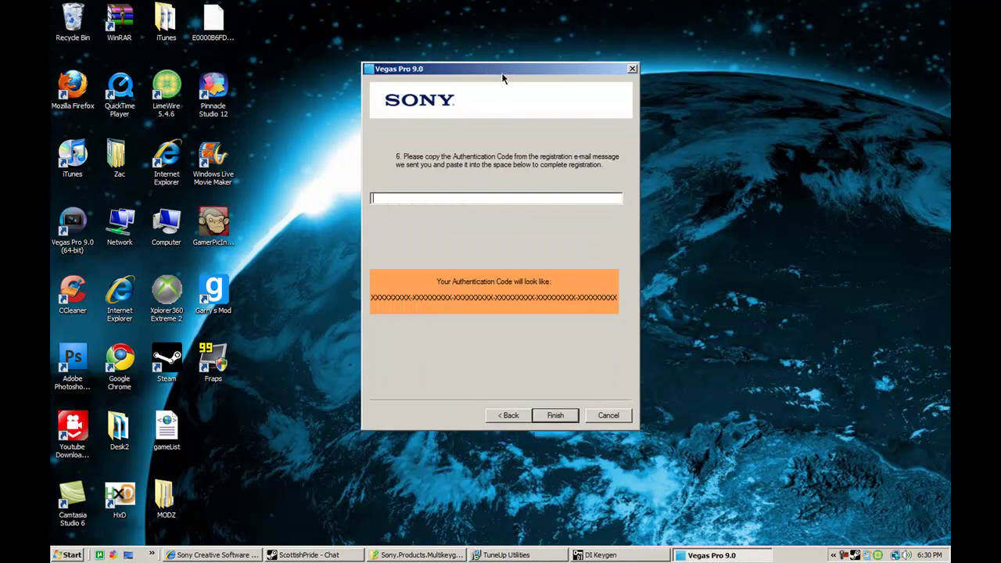
{"action": "key", "text": "ctrl+v"}
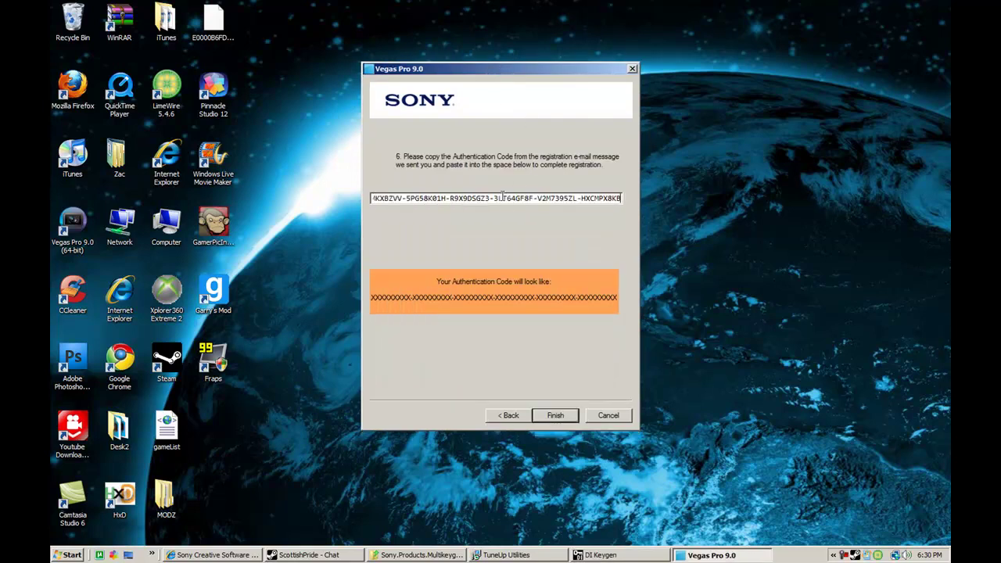
{"action": "left_click", "coordinate": [555, 415]}
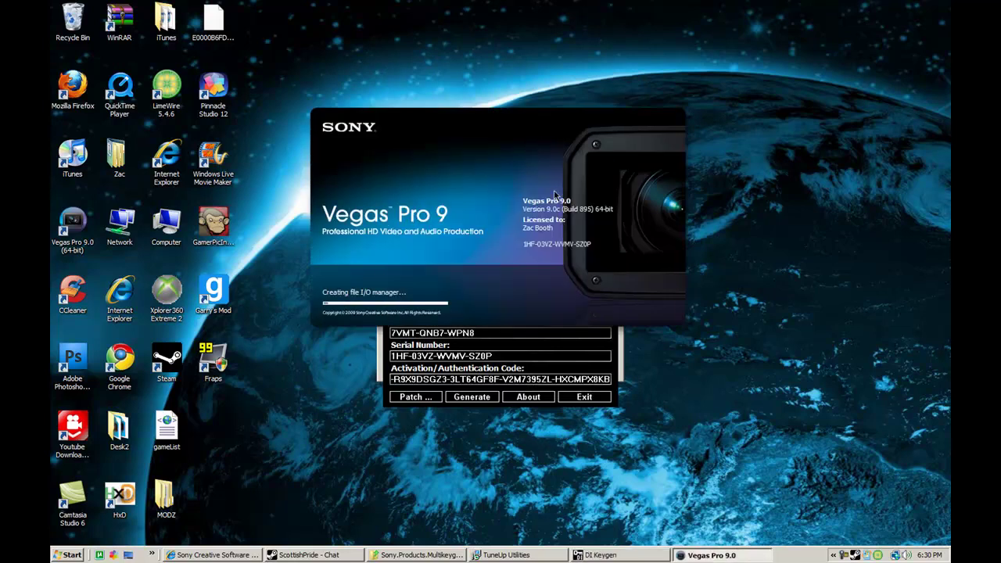
Move the keygen window off the Vegas splash, then bring it back in front once Vegas loads.
{"action": "left_click", "coordinate": [620, 379]}
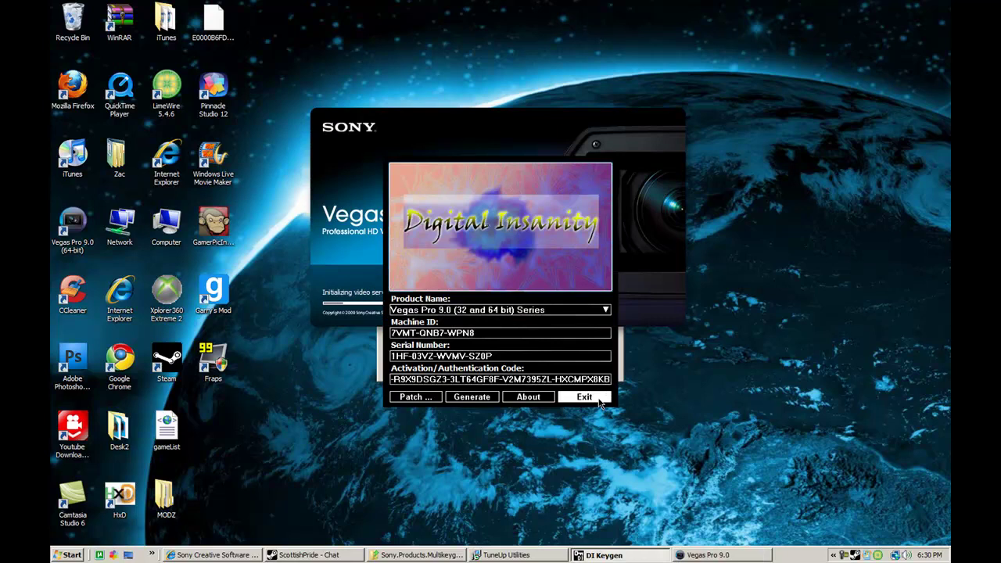
{"action": "left_click_drag", "start_coordinate": [530, 166], "coordinate": [833, 181]}
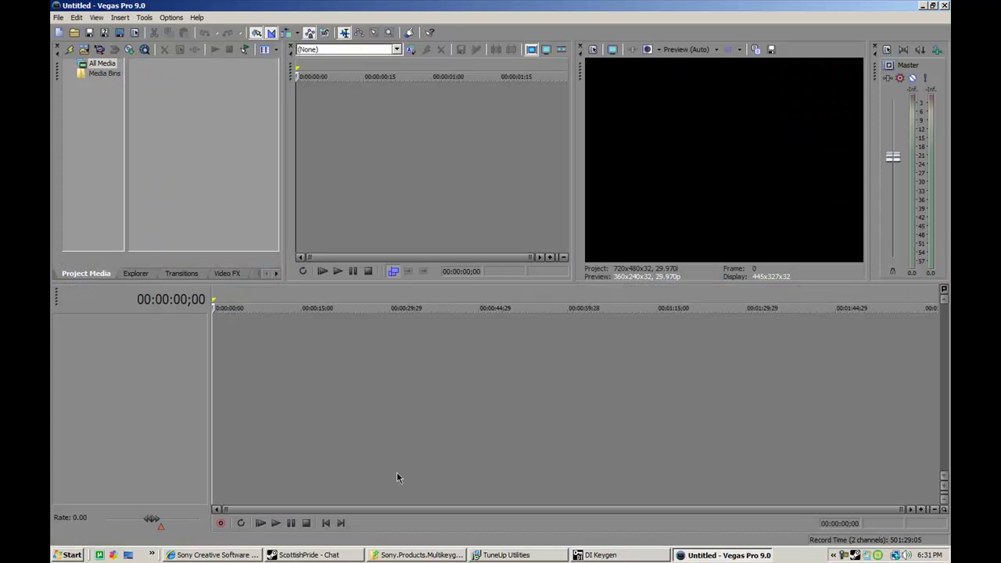
{"action": "left_click", "coordinate": [606, 556]}
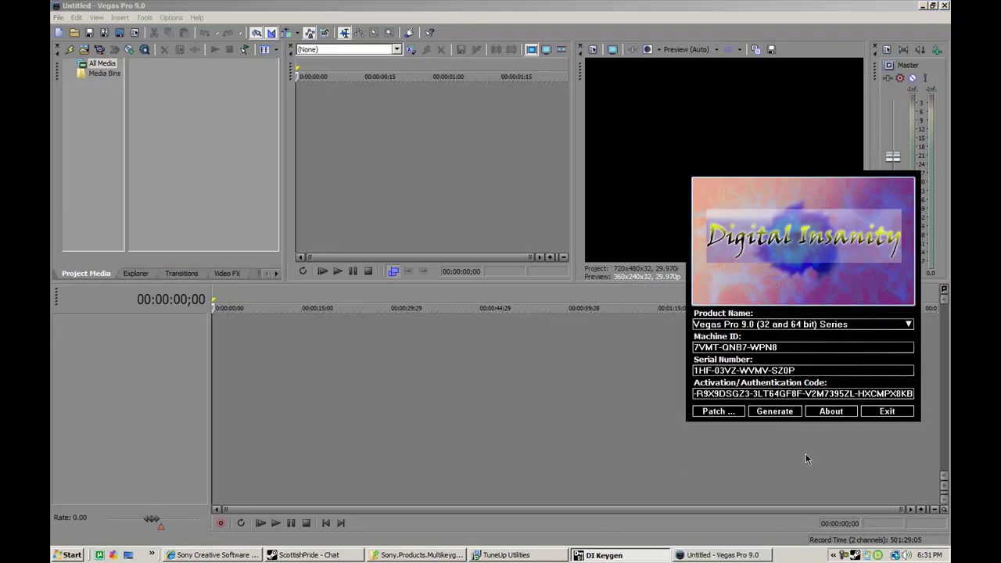